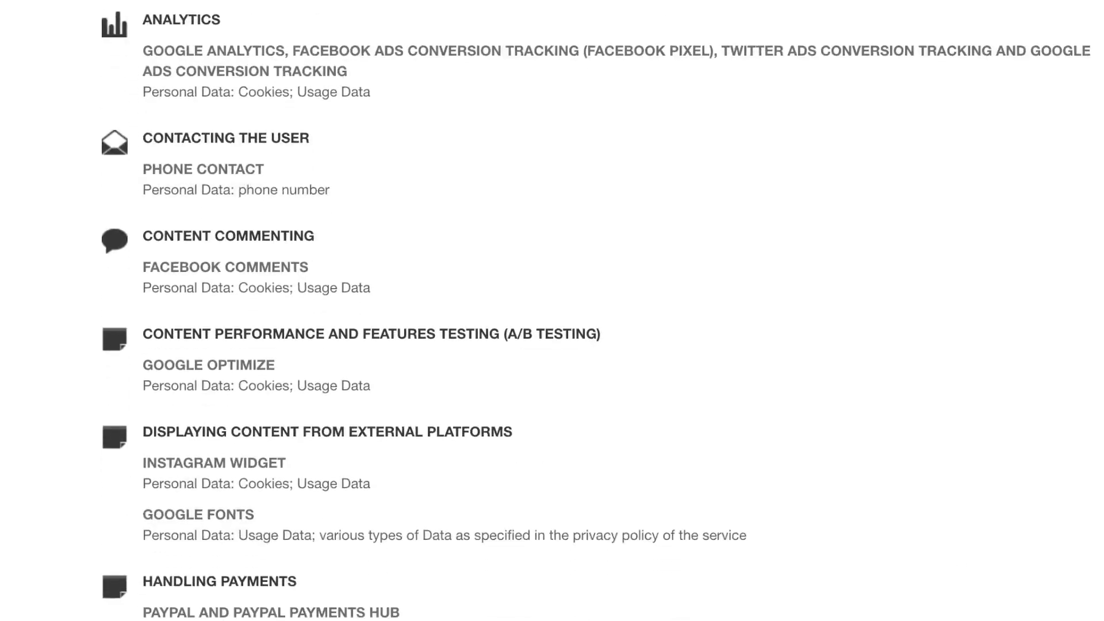
scroll(407, 580, "down", 10)
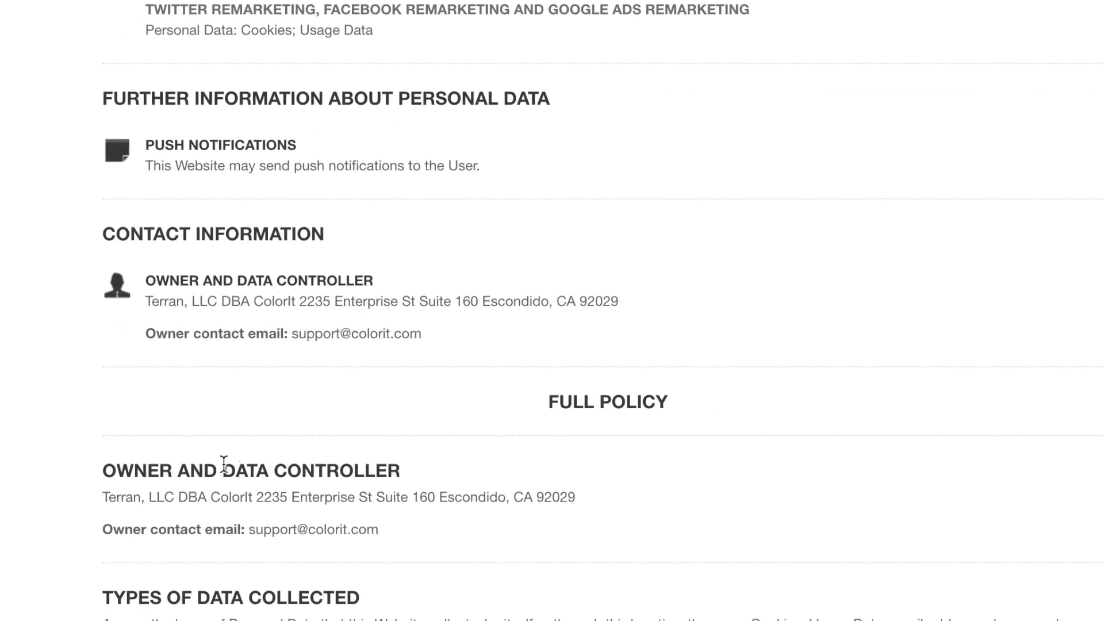
- Select the owner company name 'Terran, LLC' in the privacy policy's Contact Information
left_click_drag(146, 301, 216, 301)
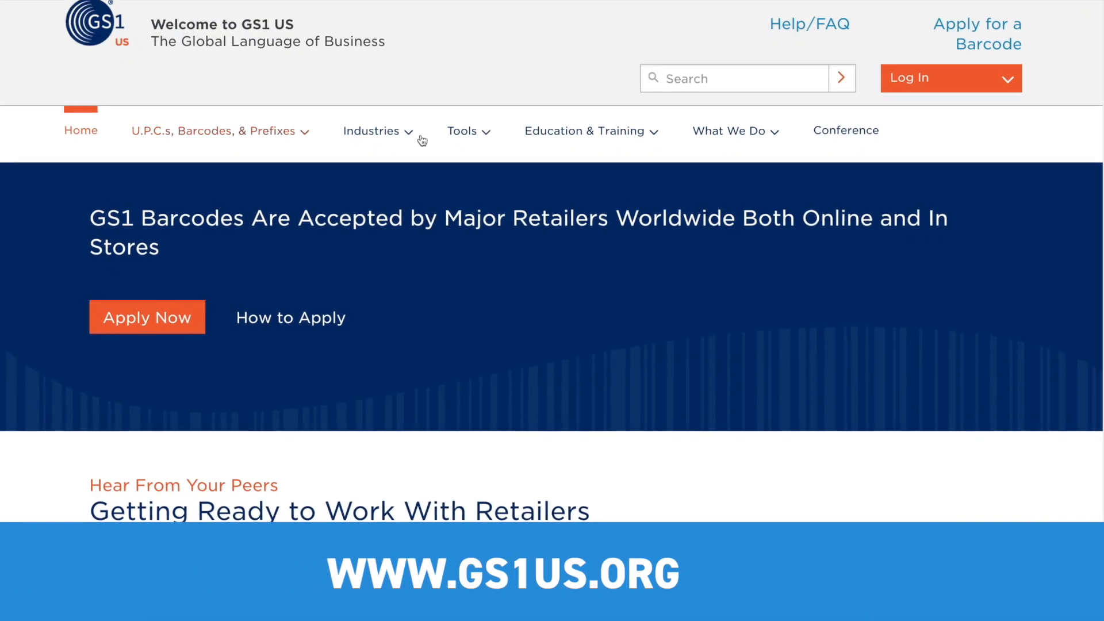
mouse_move(460, 133)
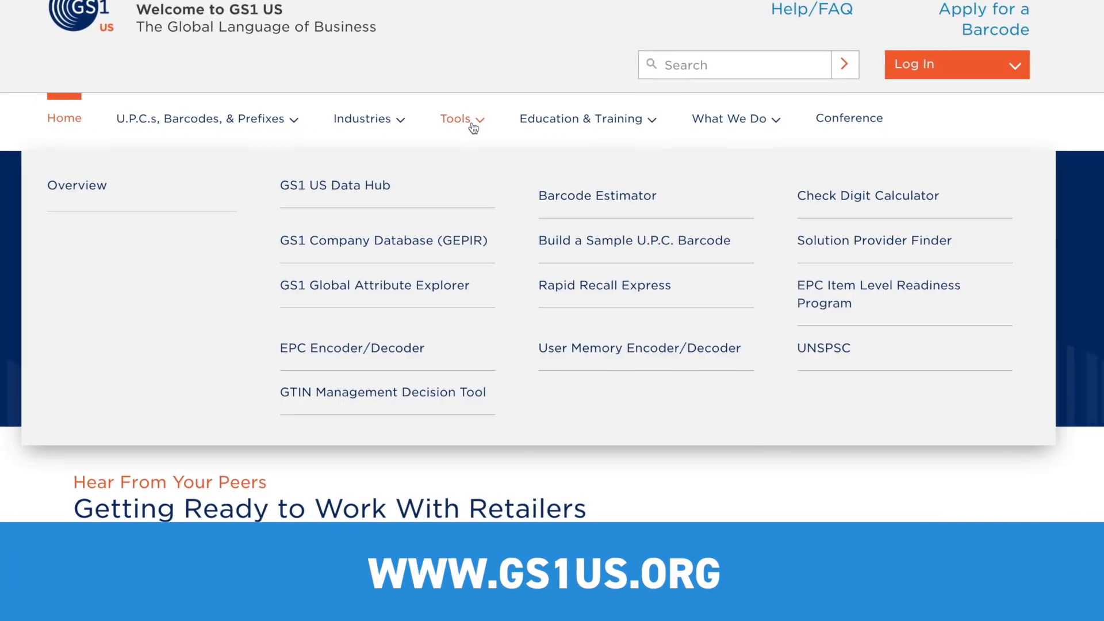
left_click(421, 255)
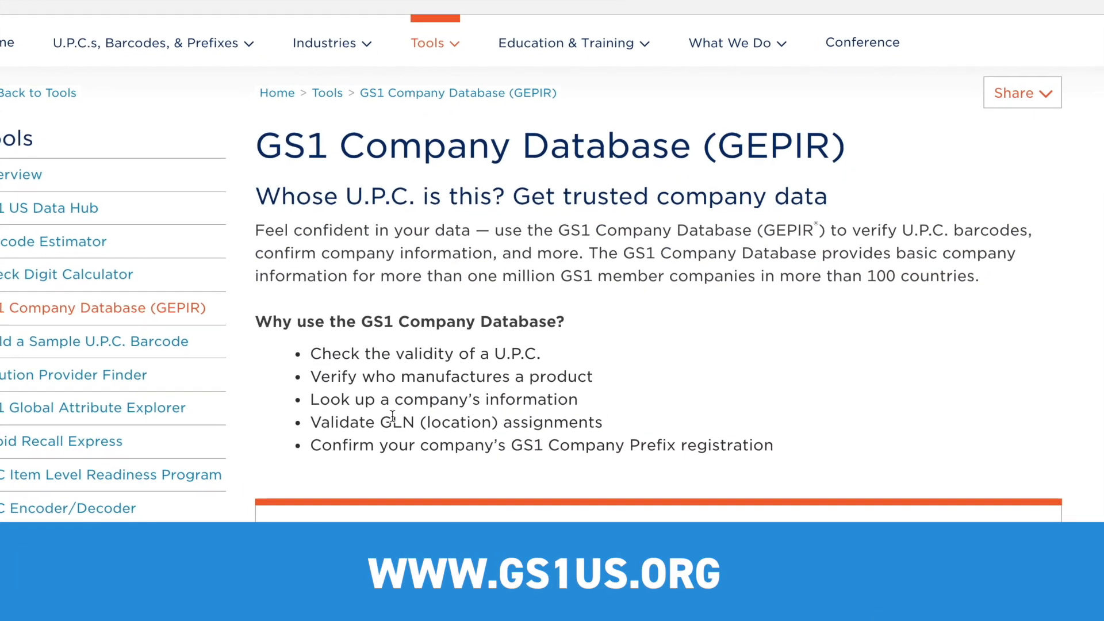
scroll(391, 218, "down", 10)
left_click(520, 319)
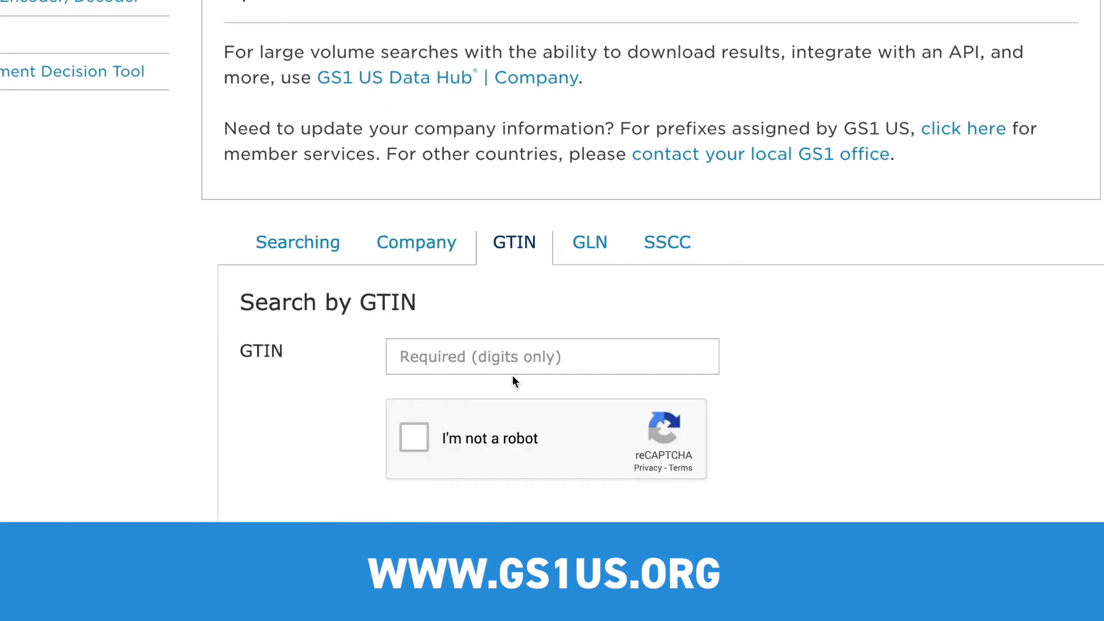
left_click(434, 336)
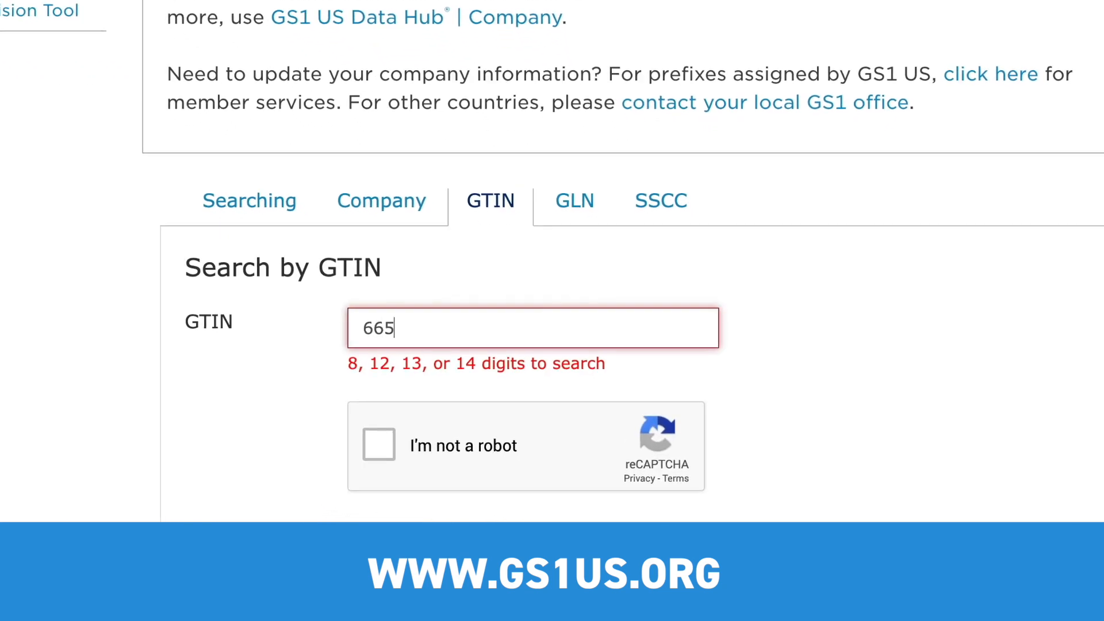
type("1")
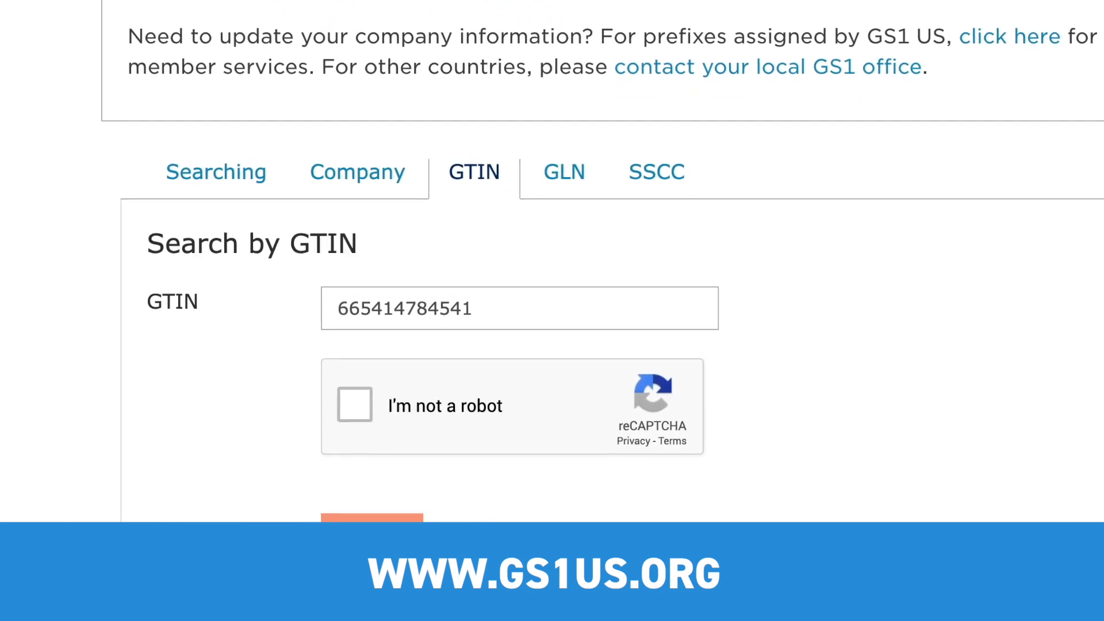
left_click(352, 401)
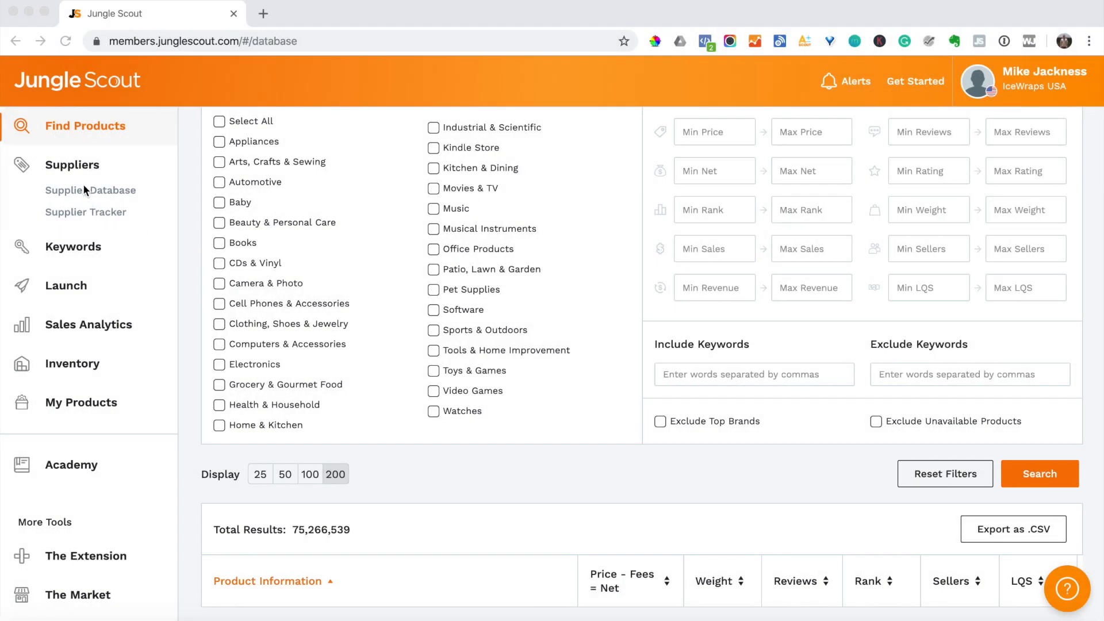
- Run a Product search in the Supplier Database for 'iphone cases'
left_click(81, 195)
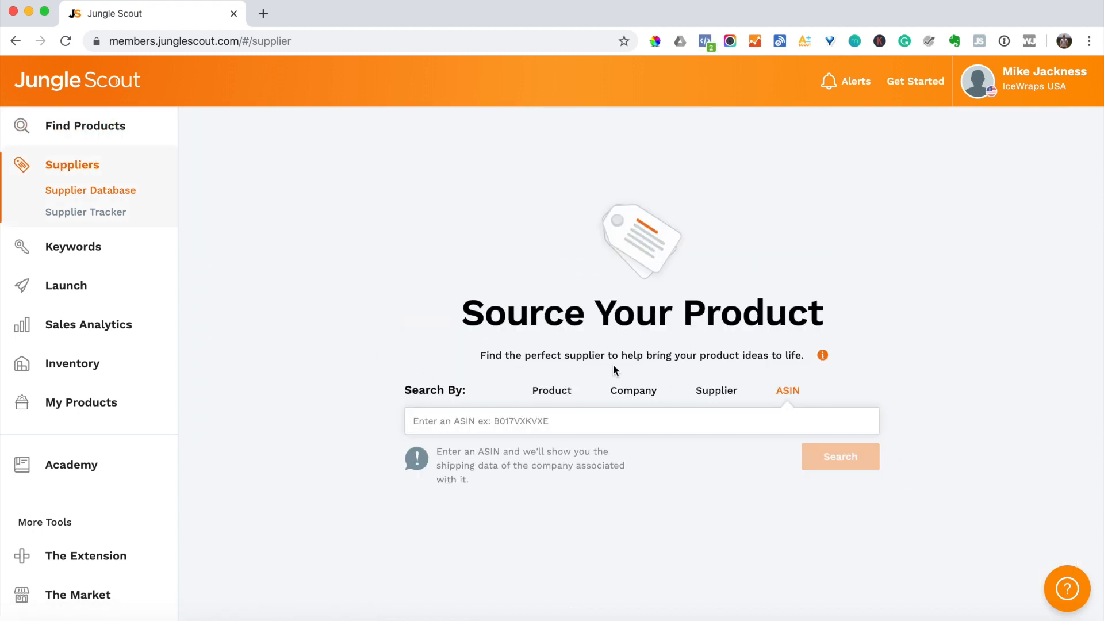
left_click(543, 391)
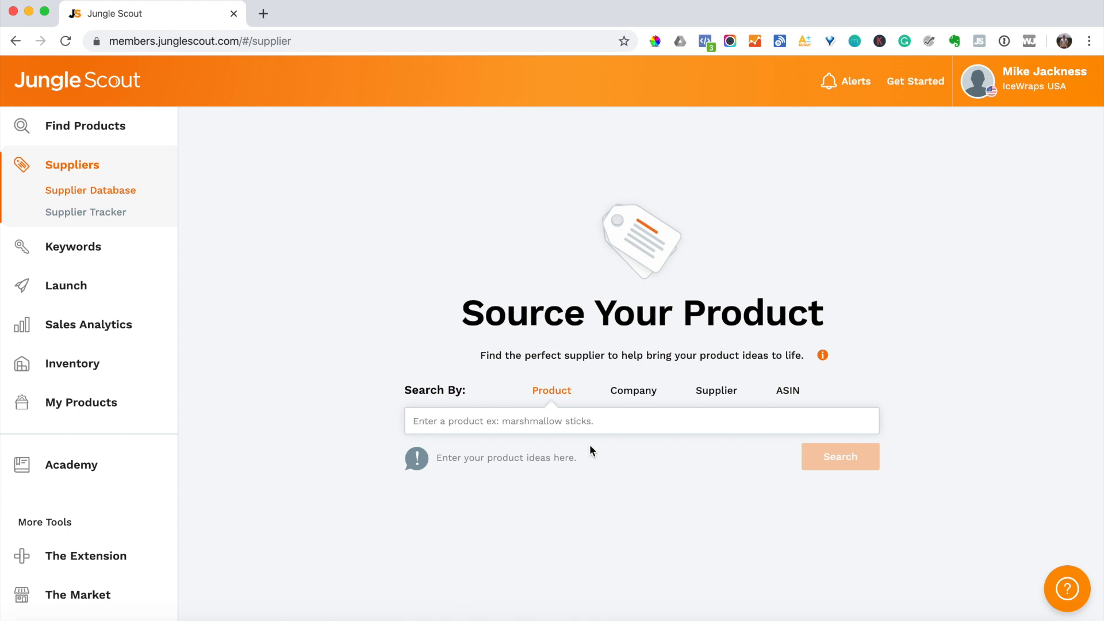
left_click(594, 427)
type("iphone cases")
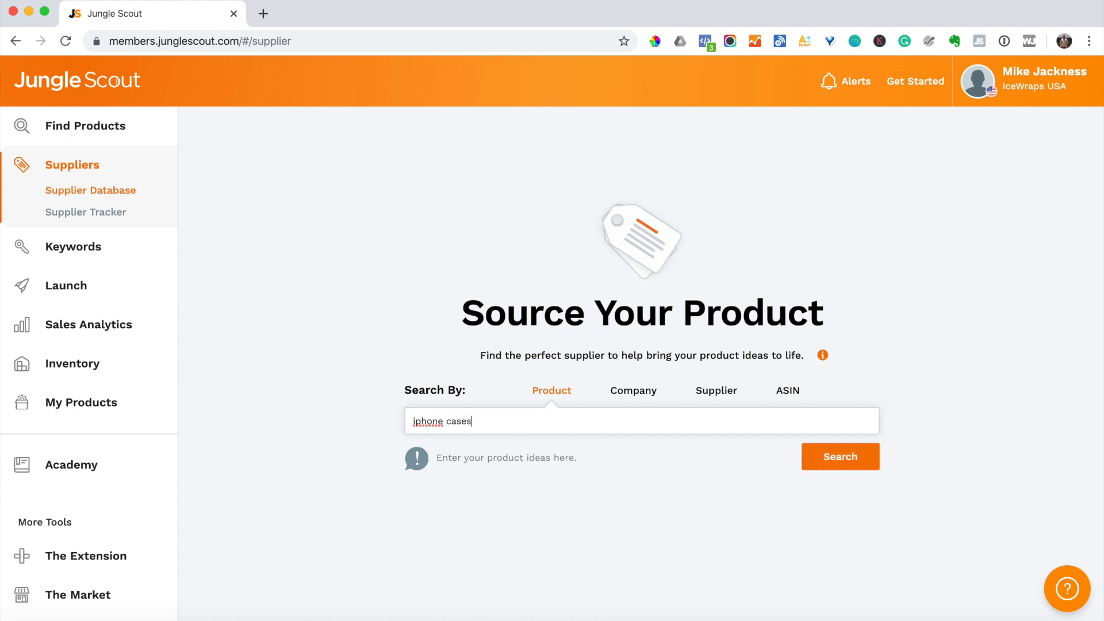
left_click(852, 456)
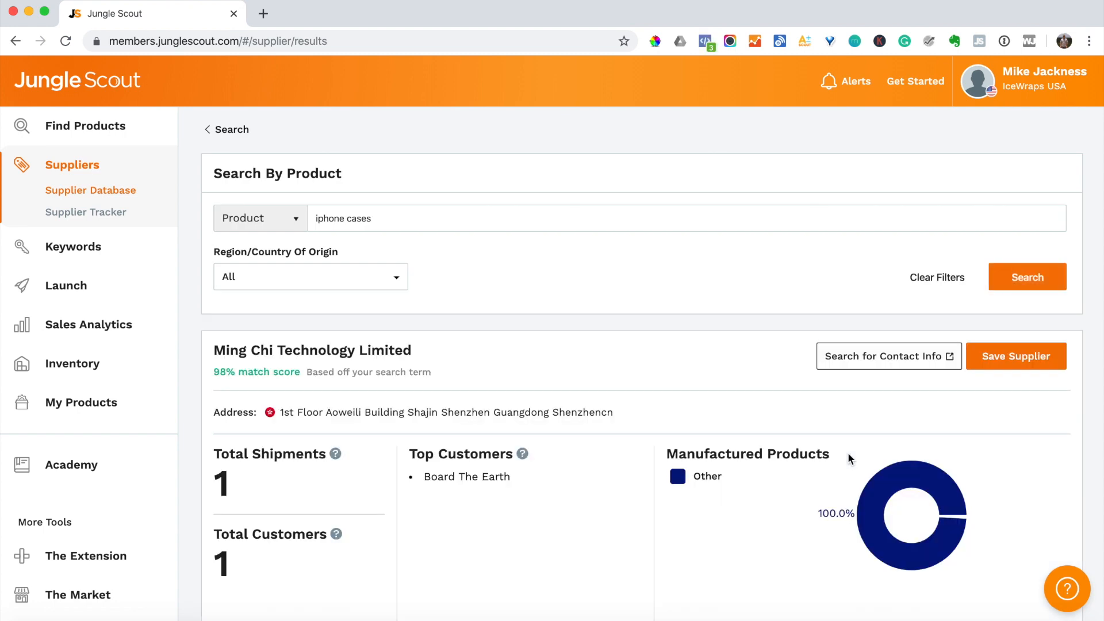
- Scroll the iphone cases suppliers to Quality Camcarrier Corp and search the web for its contact info
scroll(546, 333, "down", 10)
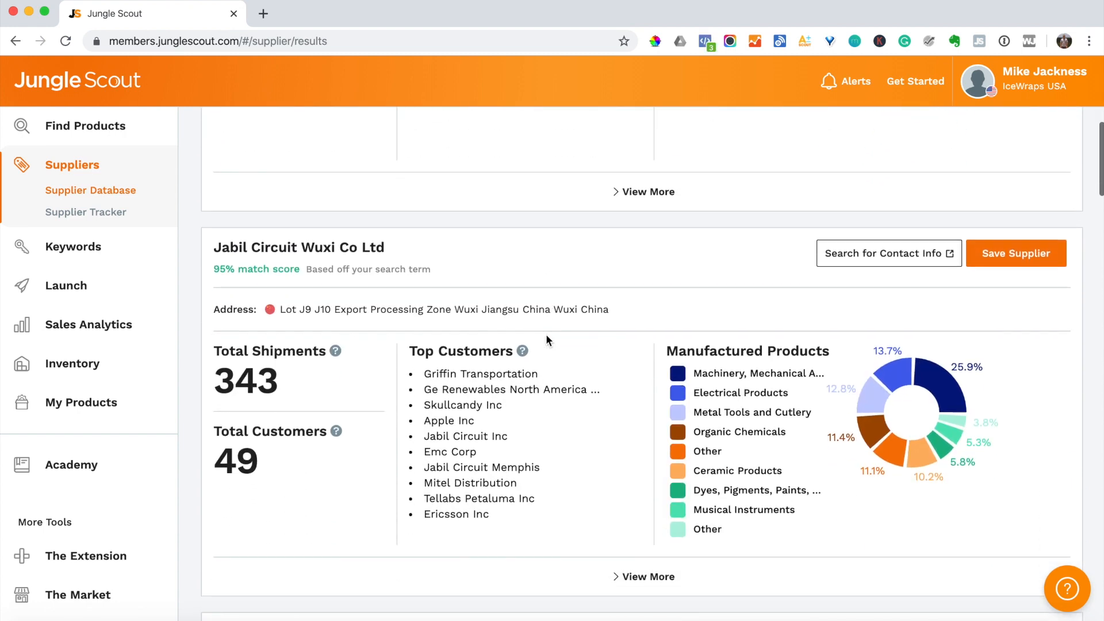
scroll(546, 333, "down", 1)
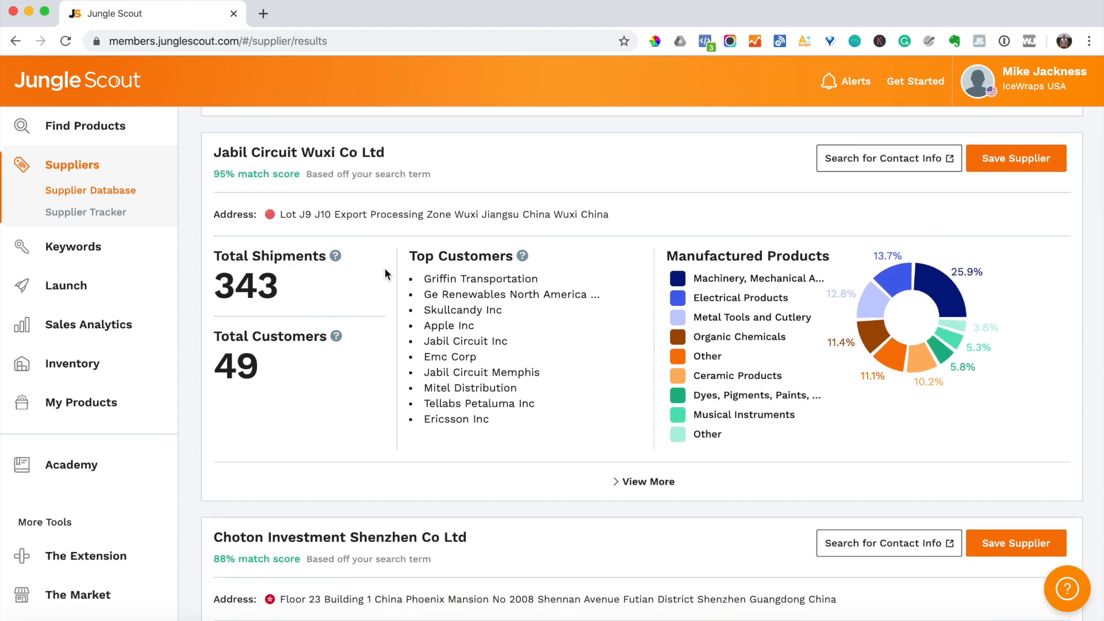
scroll(385, 288, "down", 1)
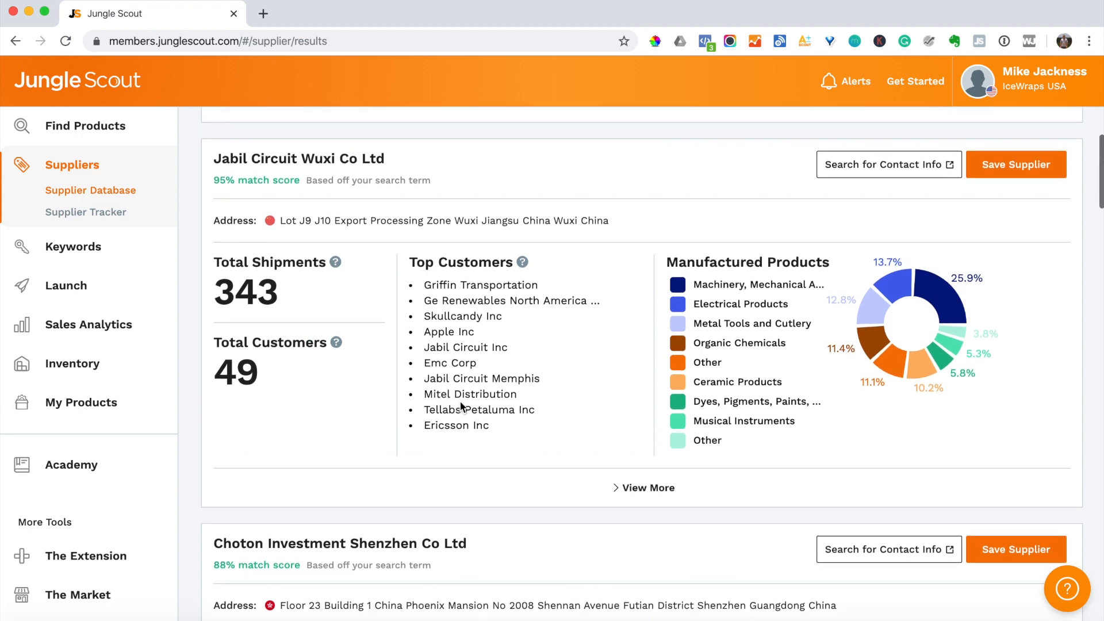
scroll(454, 406, "up", 3)
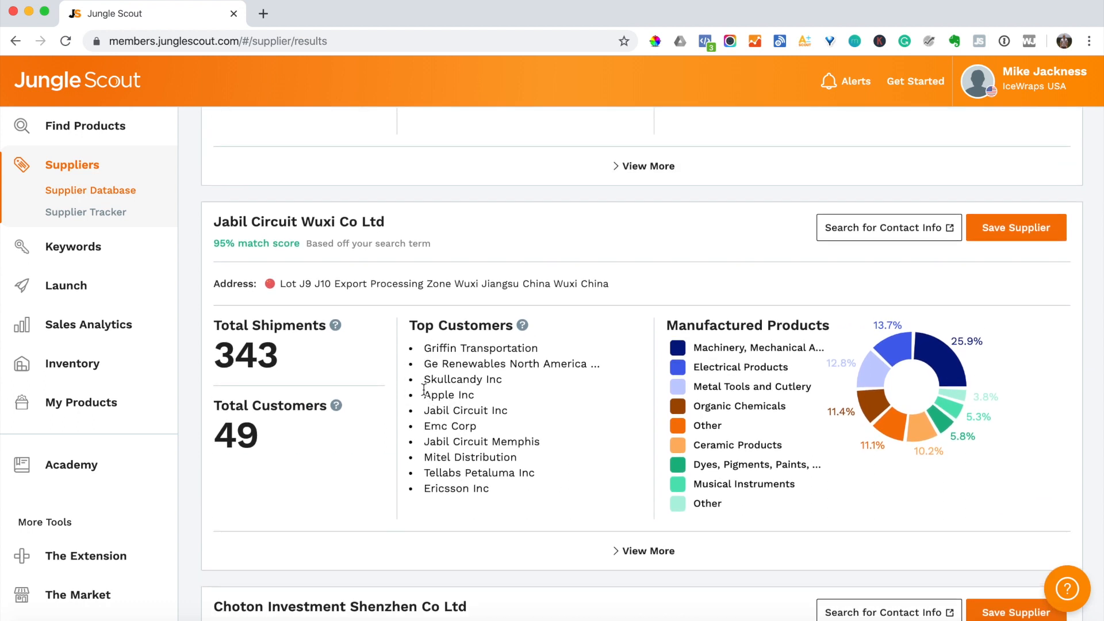
scroll(455, 406, "down", 15)
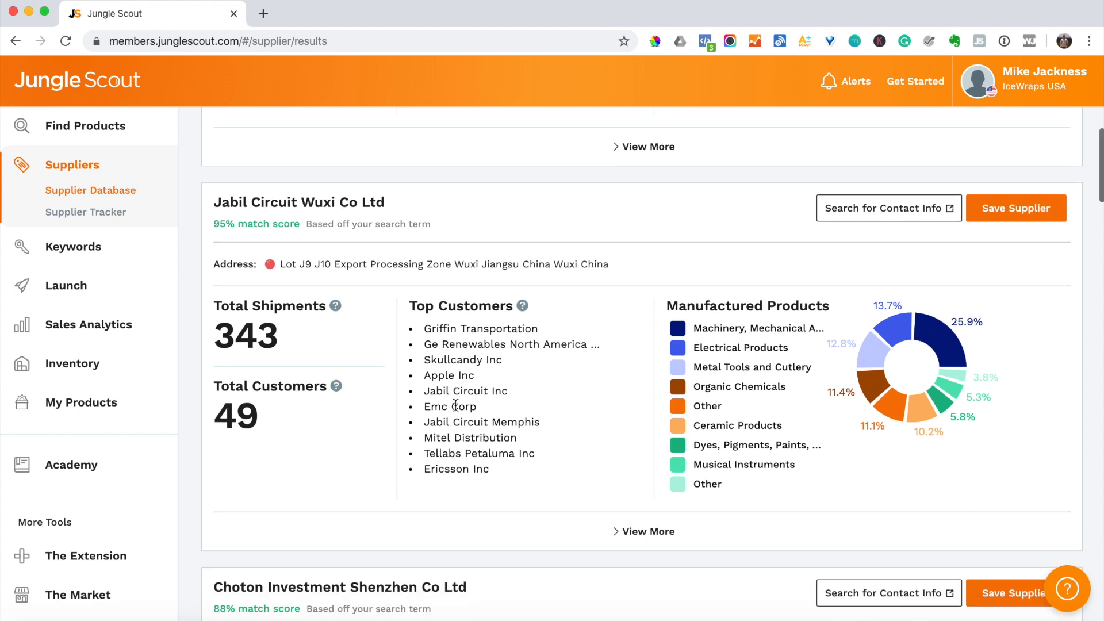
scroll(455, 406, "down", 5)
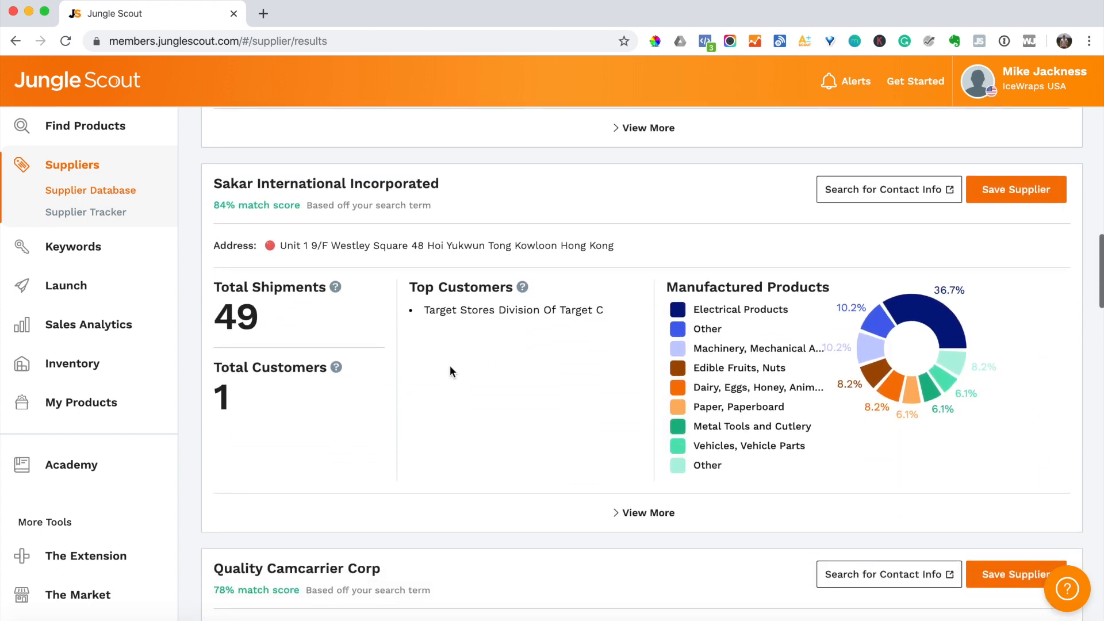
scroll(463, 323, "down", 6)
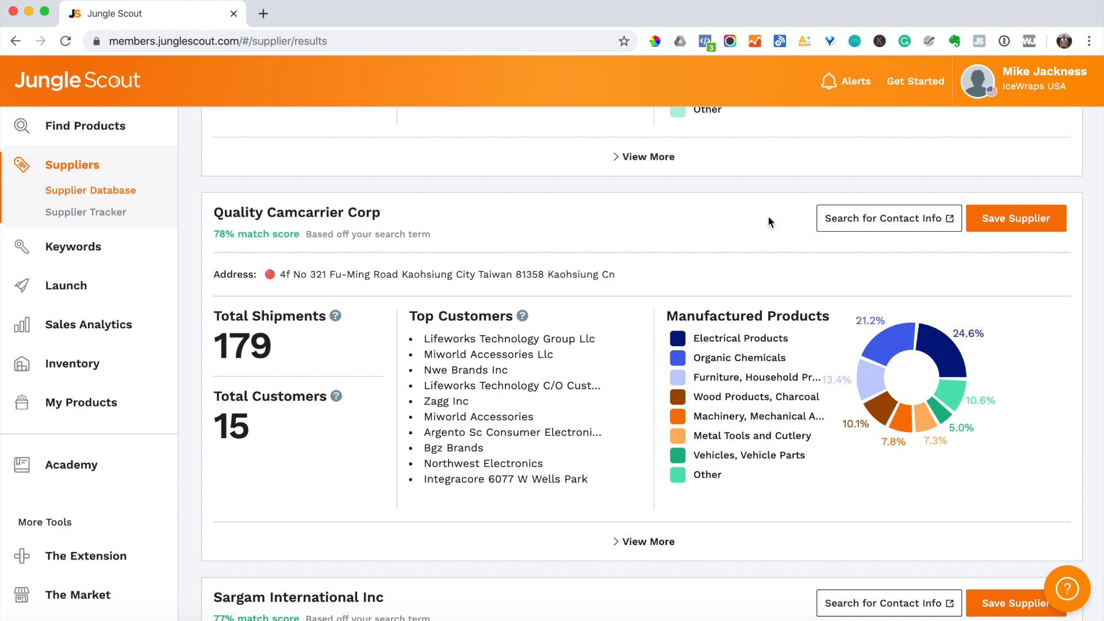
left_click(888, 219)
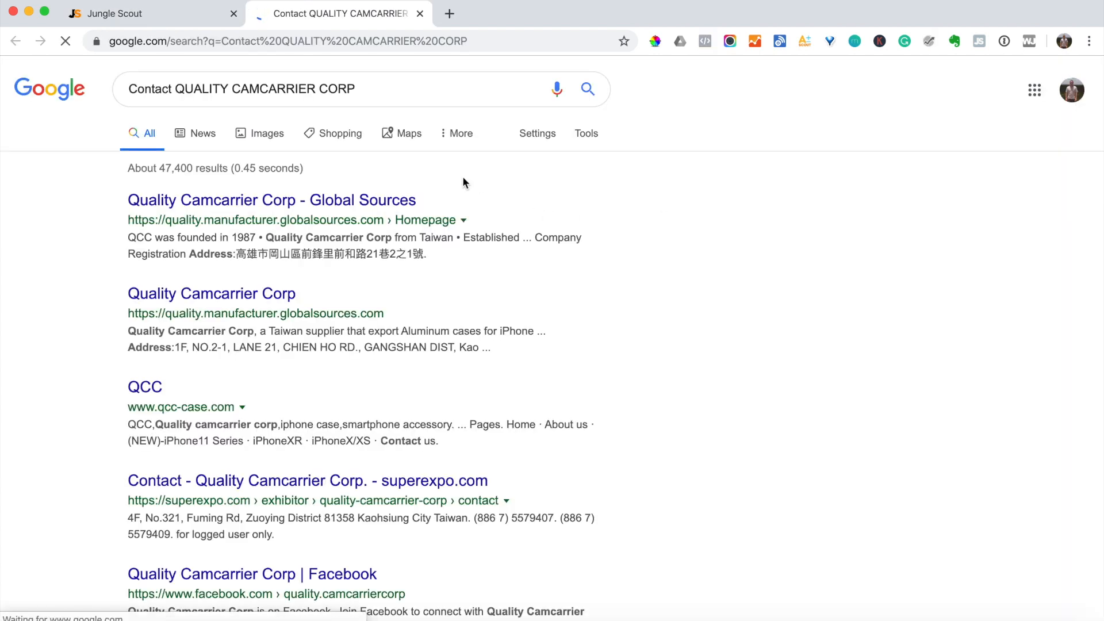
- Look over Quality Camcarrier Corp's Global Sources profile from the first Google result, then close it
left_click(383, 205)
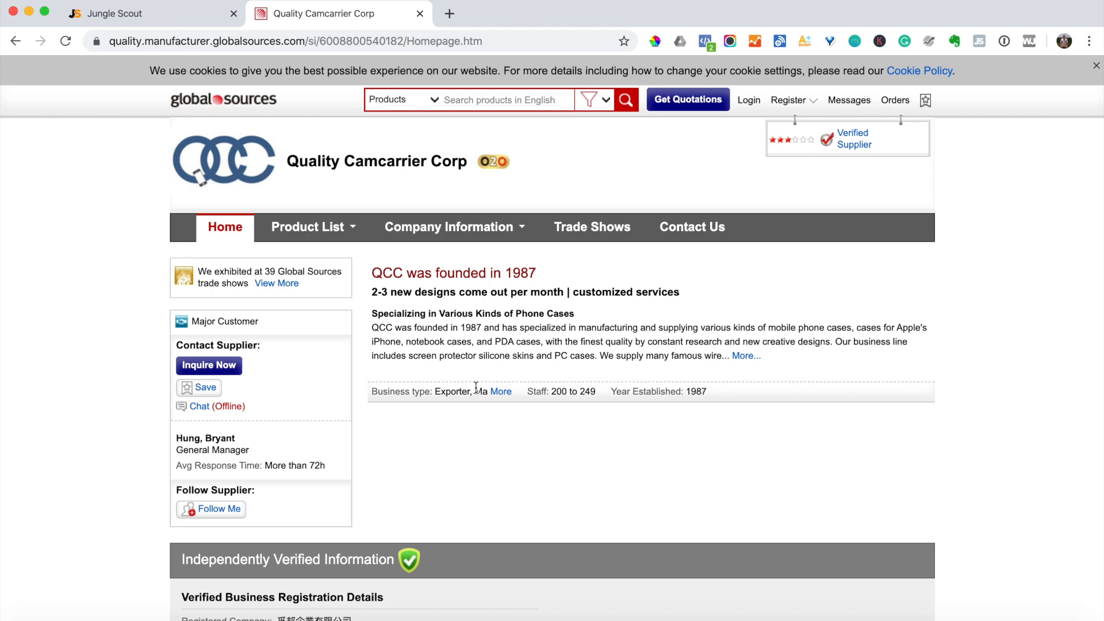
scroll(529, 371, "down", 5)
scroll(529, 371, "up", 5)
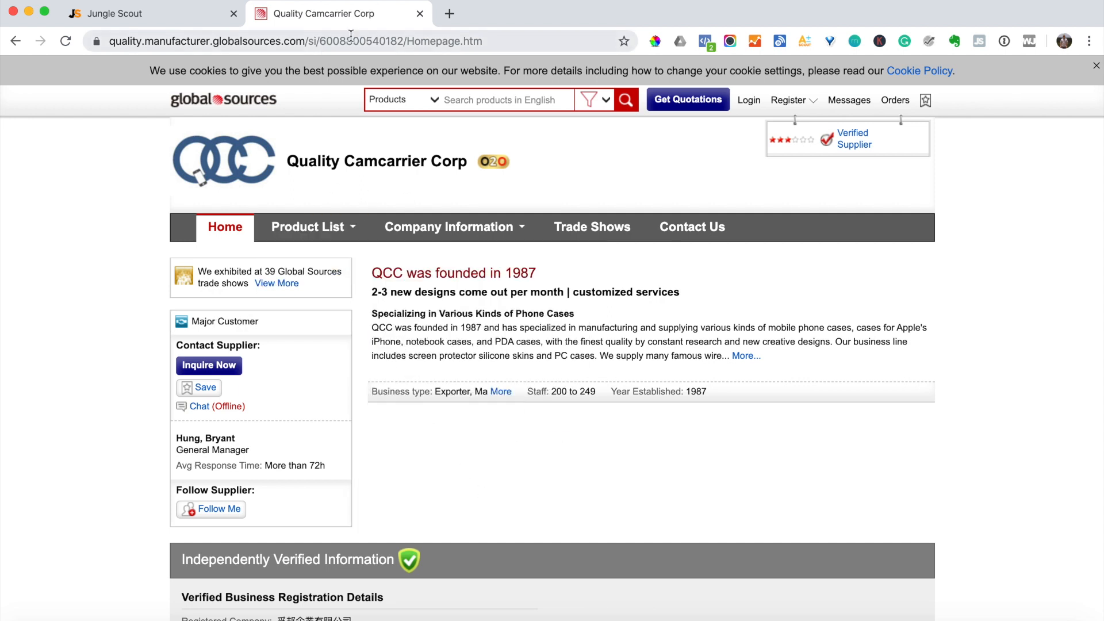
left_click(420, 14)
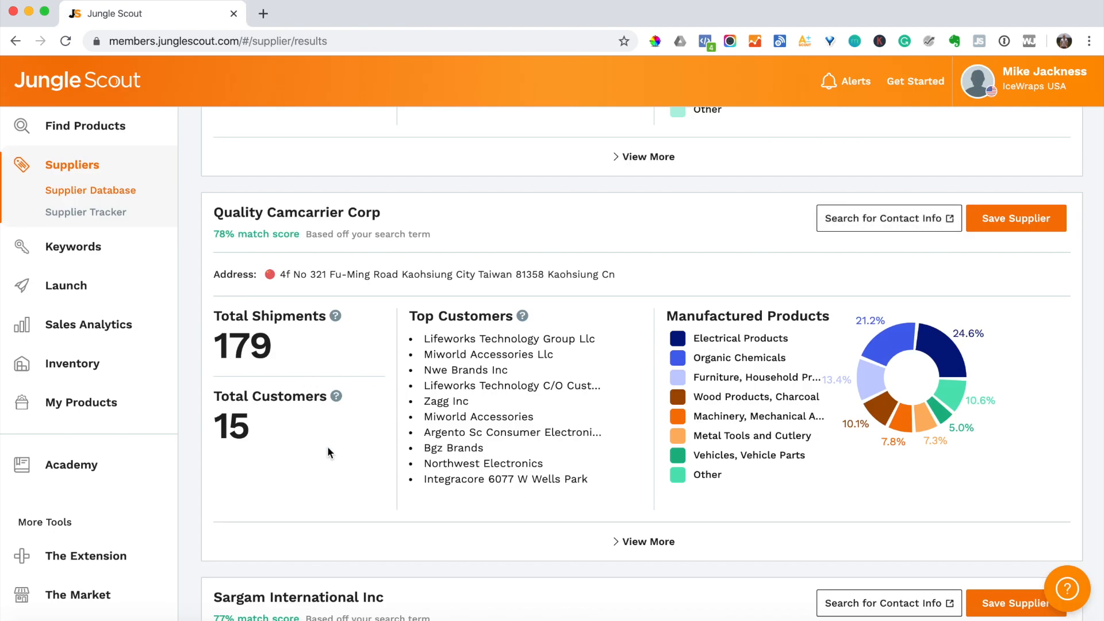
- Run a Company search in the Supplier Database for 'home depot'
scroll(327, 446, "up", 15)
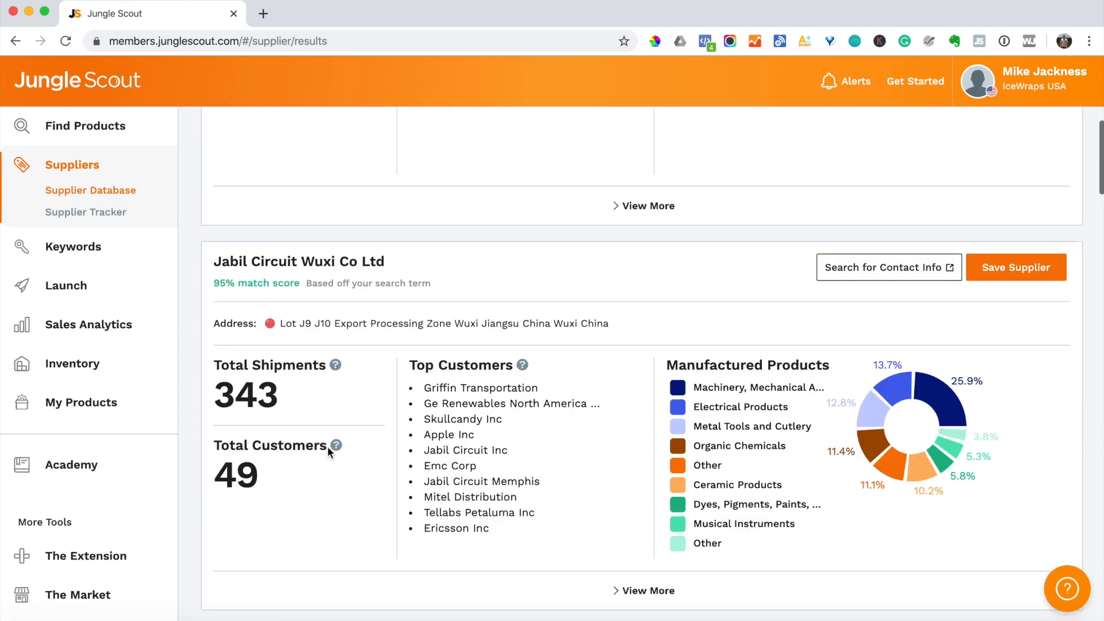
scroll(273, 257, "up", 5)
left_click(105, 195)
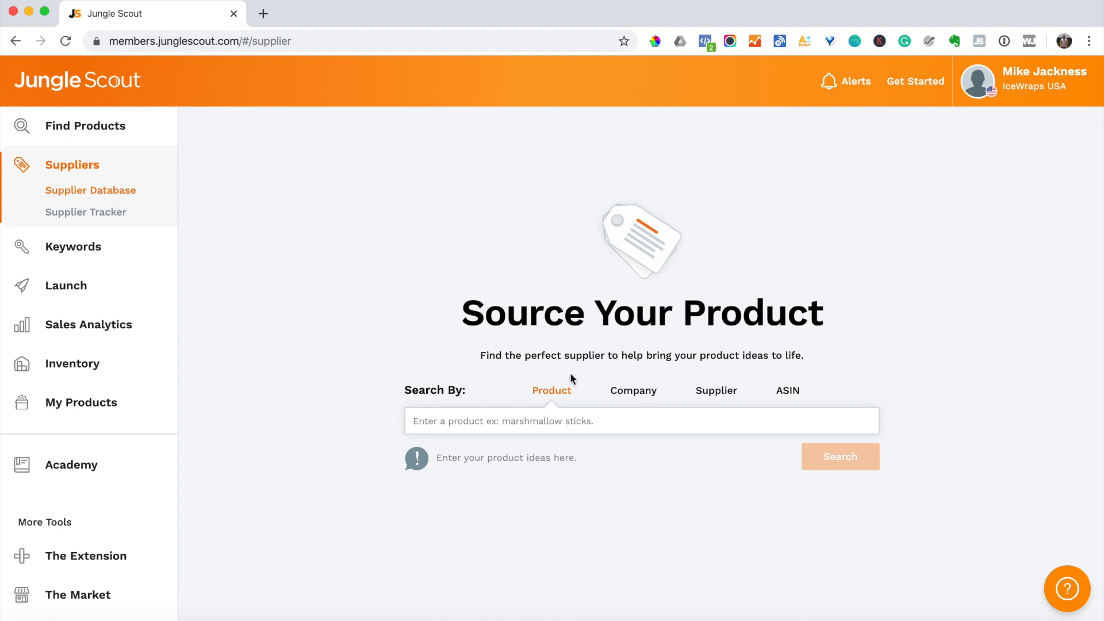
left_click(632, 395)
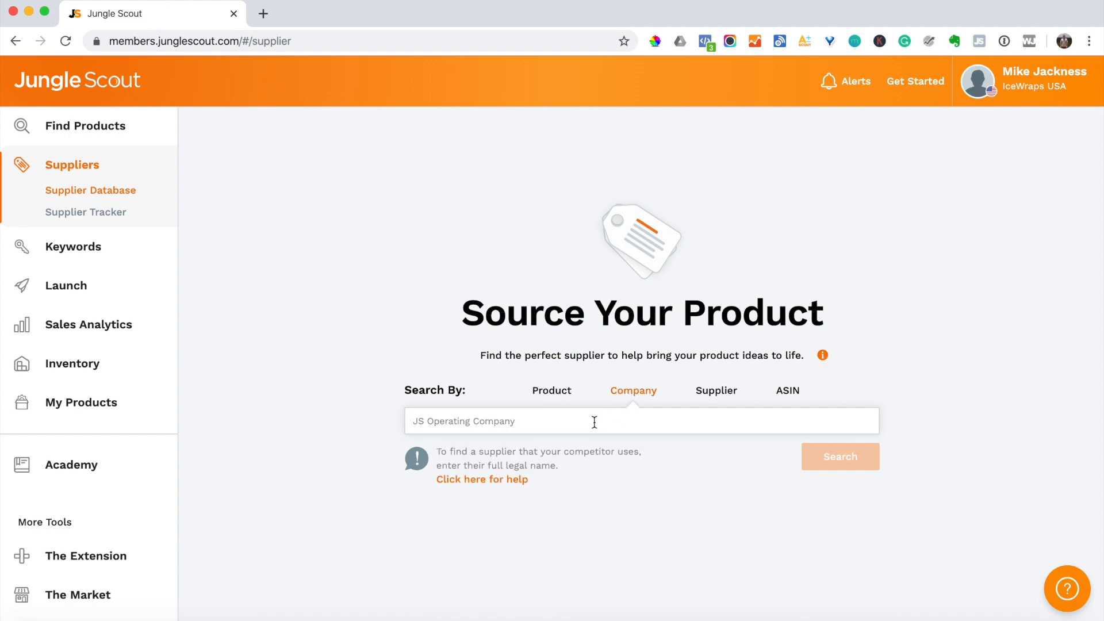
type("home depot")
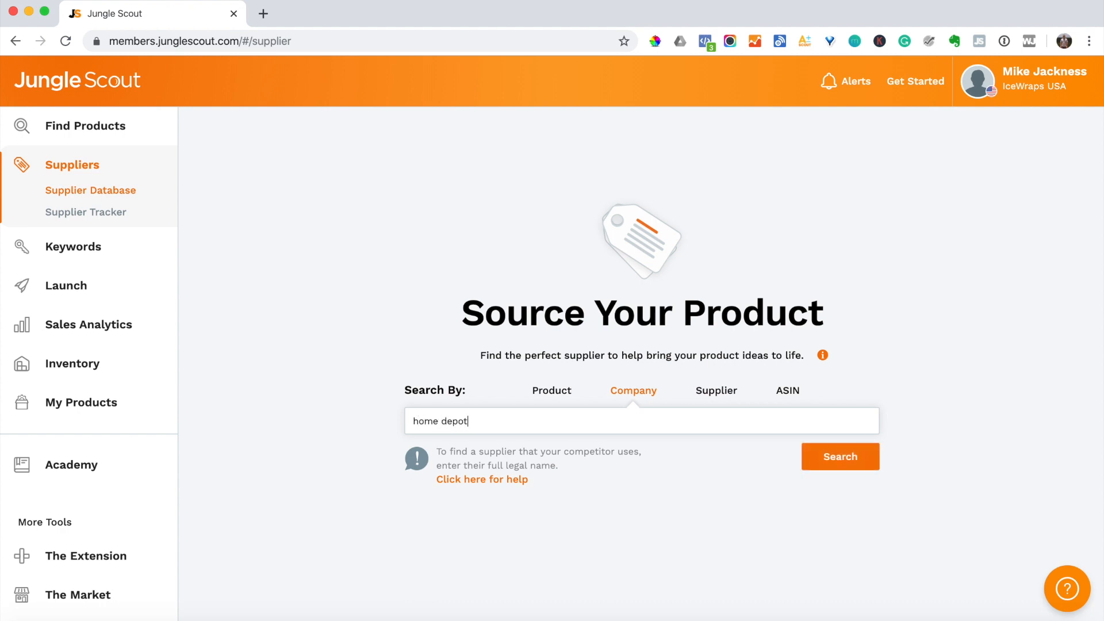
key("Return")
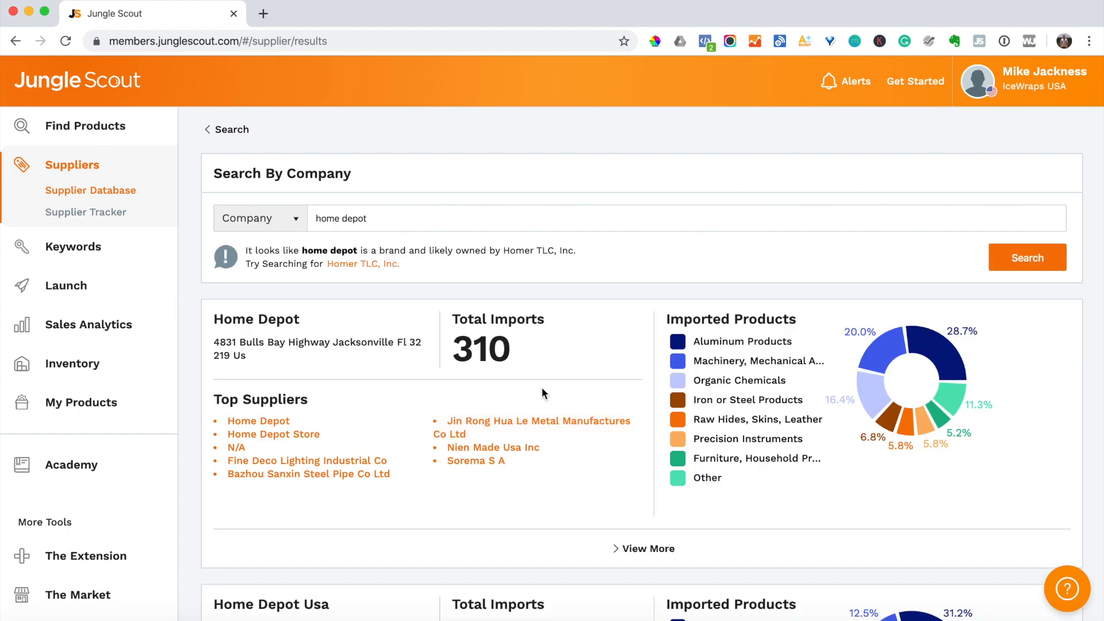
- Scroll the home depot results and expand View More on the Home Depot Usa card
scroll(419, 336, "down", 3)
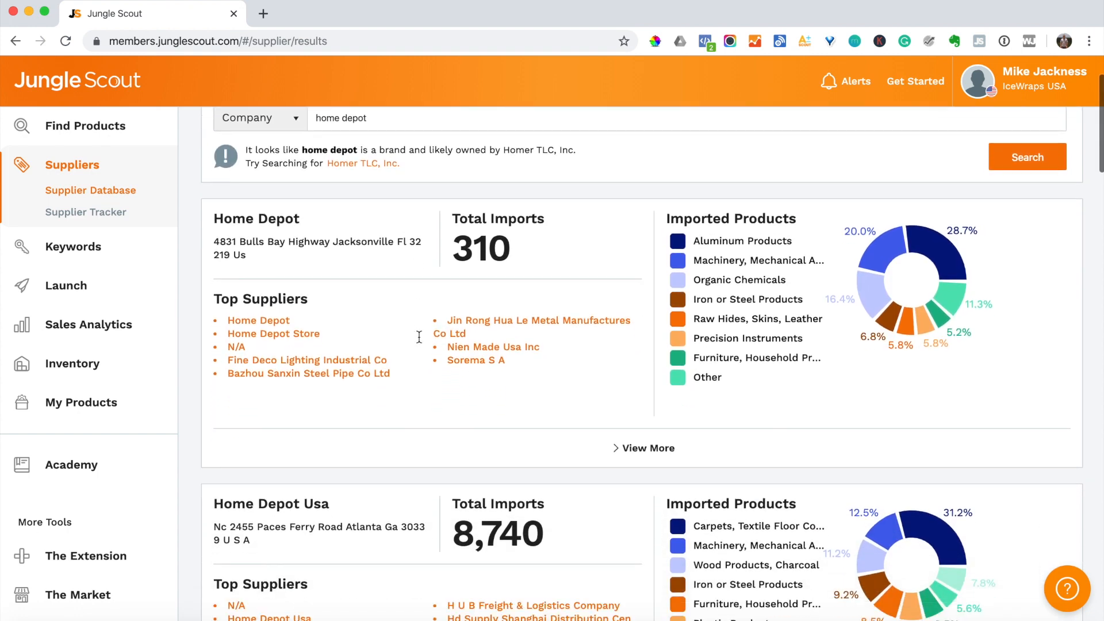
scroll(420, 299, "down", 20)
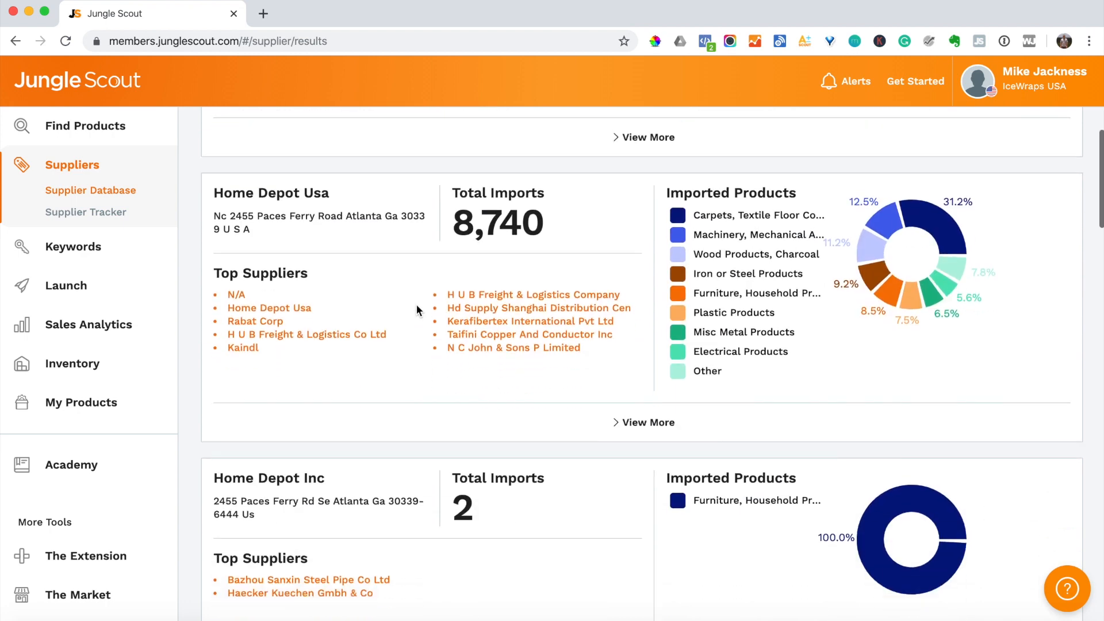
scroll(418, 310, "down", 20)
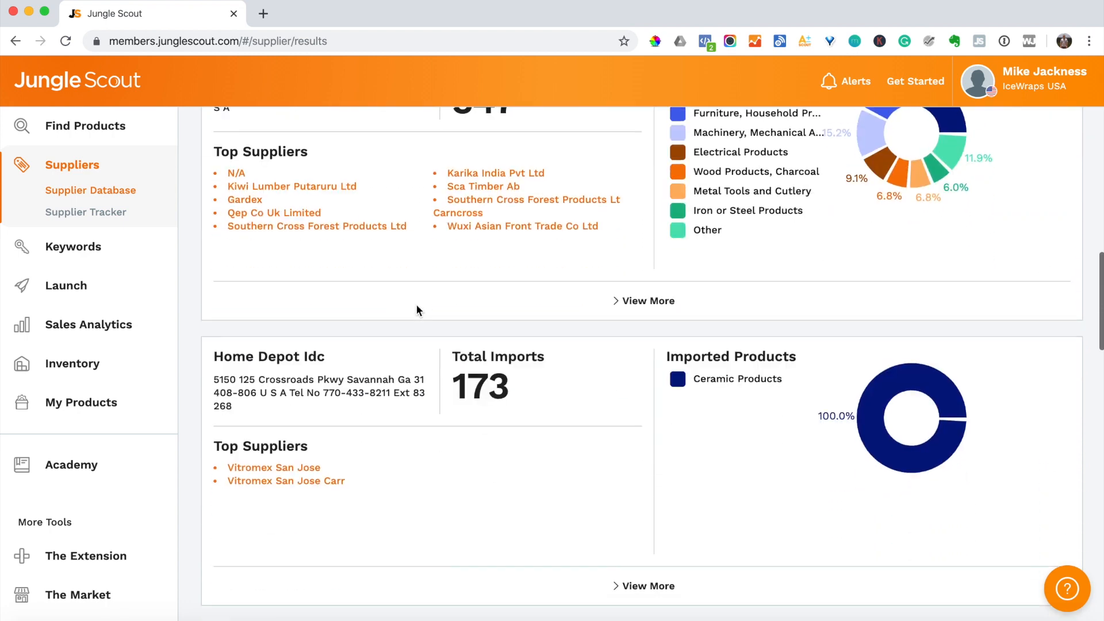
scroll(418, 310, "up", 20)
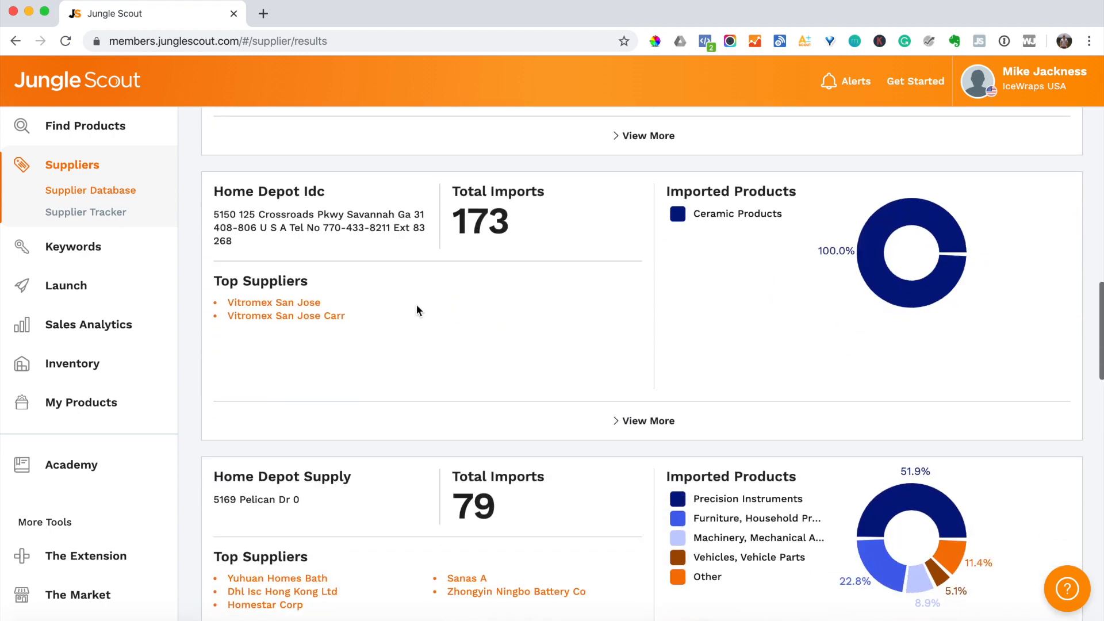
scroll(415, 304, "down", 10)
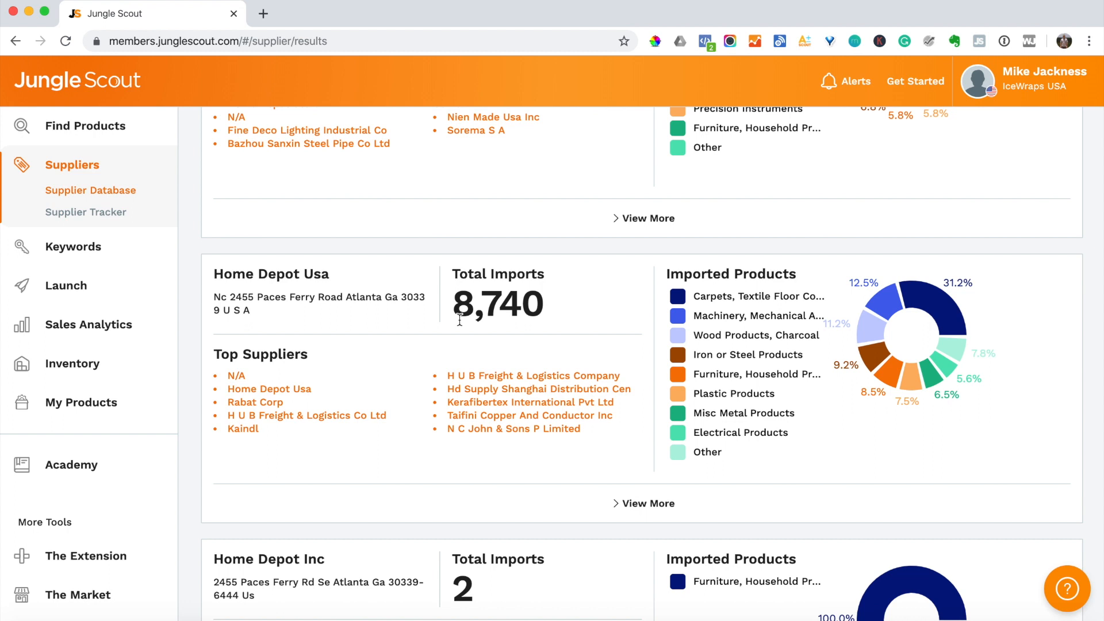
scroll(436, 268, "down", 2)
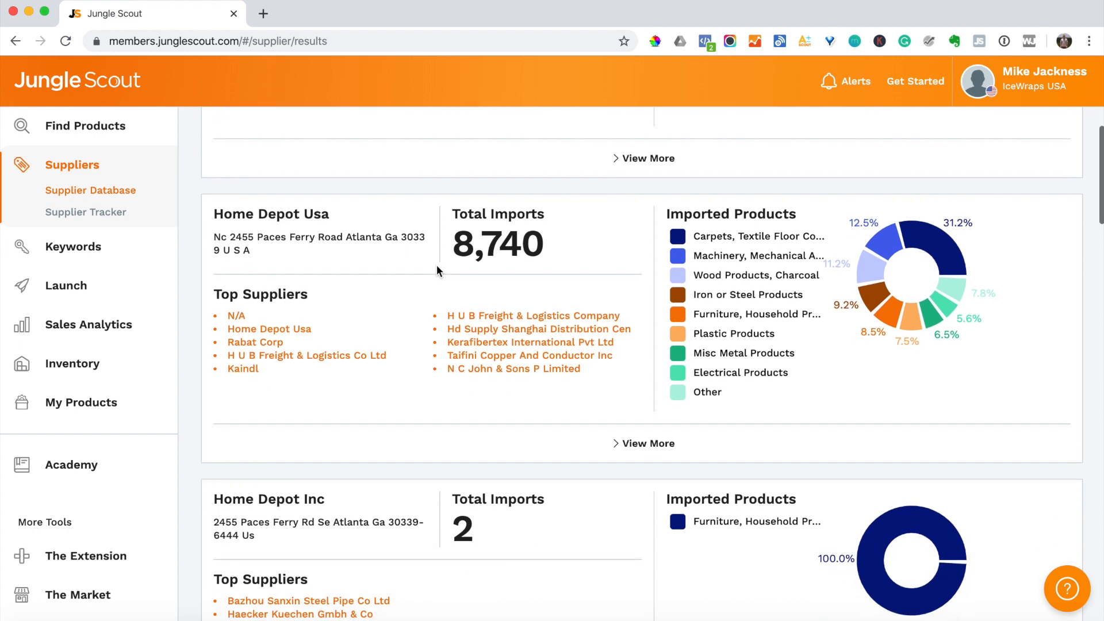
left_click(655, 418)
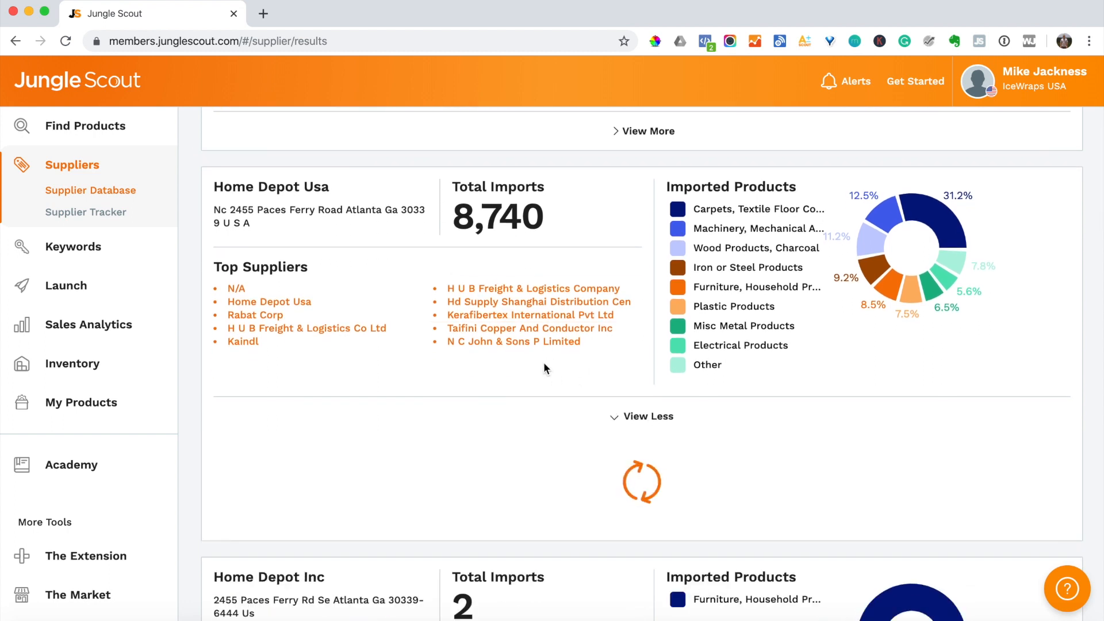
- Sort Shipment Information by Supplier Name and select 'Zhongshan Yuegao Metal Manufacturer'
scroll(572, 316, "down", 5)
scroll(572, 317, "down", 10)
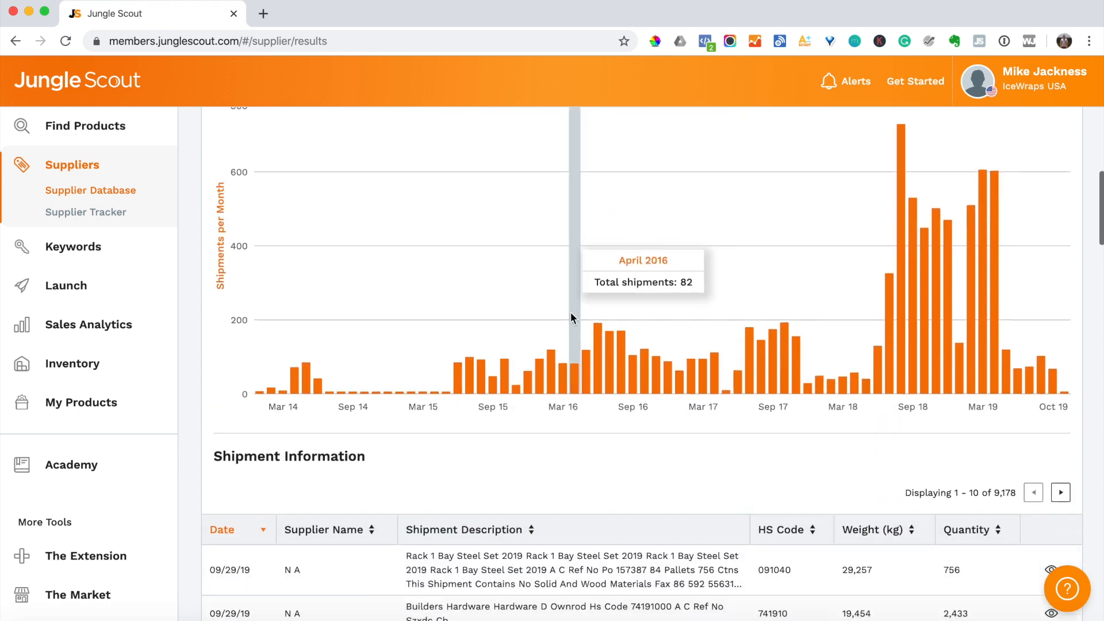
scroll(570, 311, "down", 2)
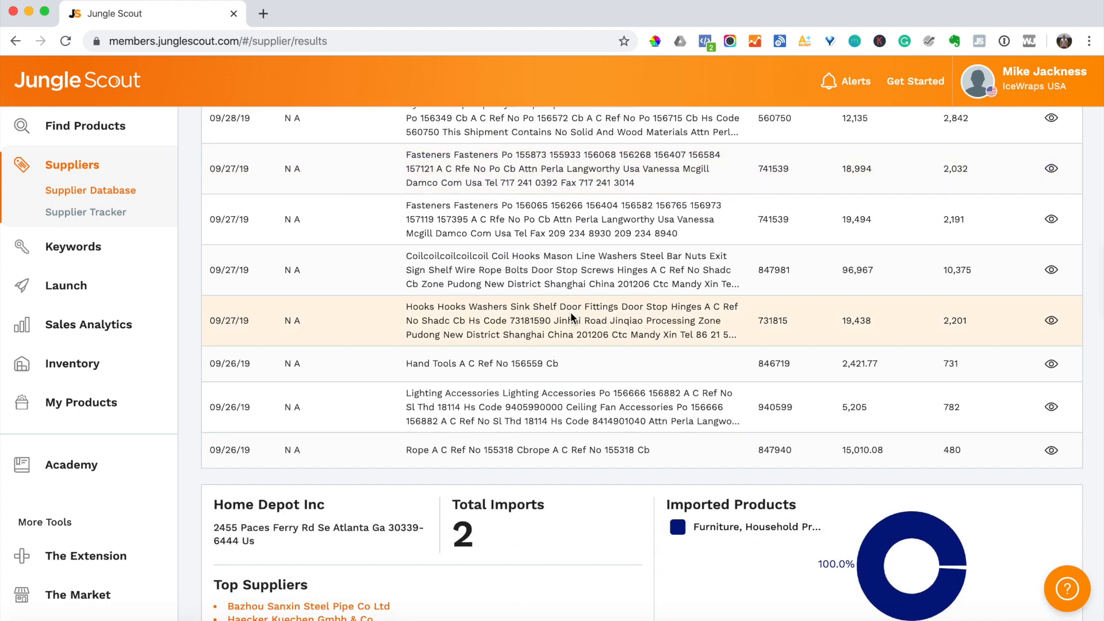
scroll(574, 399, "up", 15)
scroll(574, 401, "up", 2)
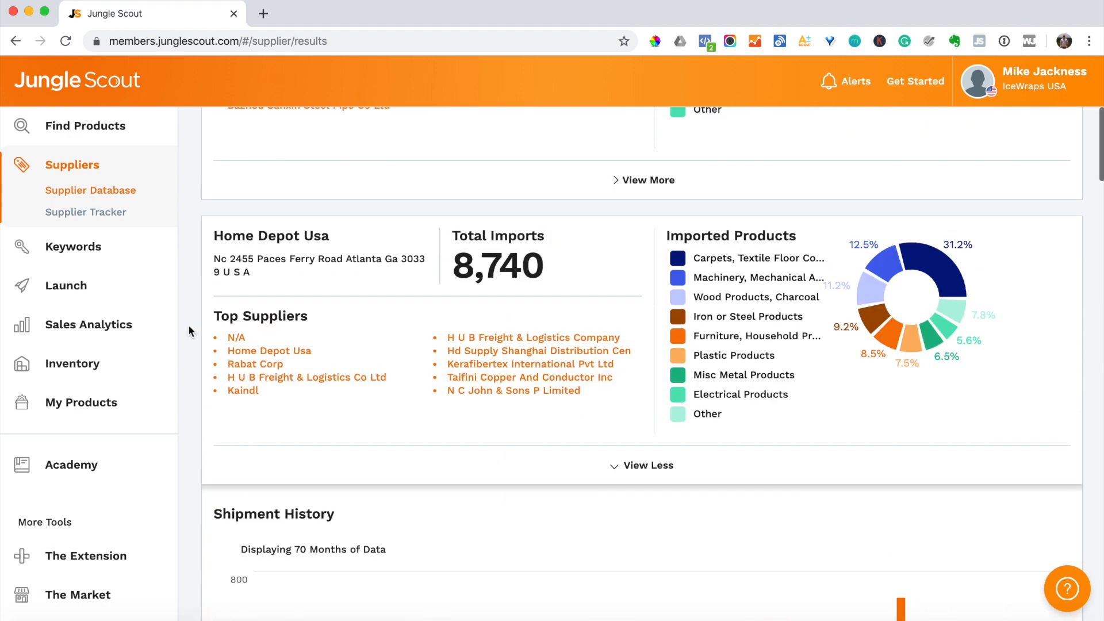
scroll(481, 427, "down", 15)
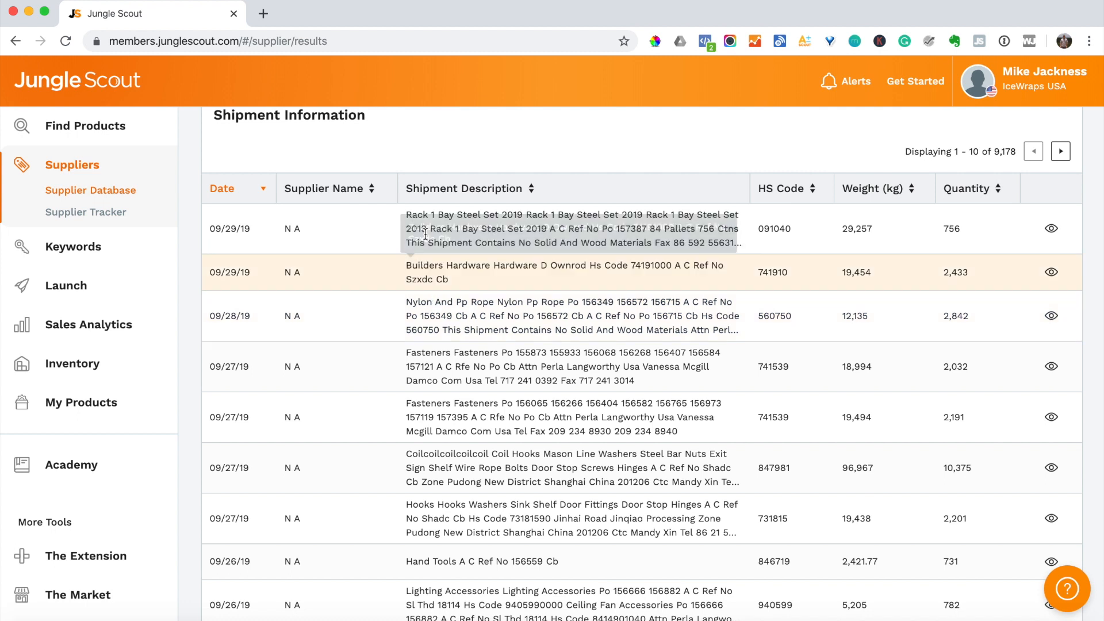
left_click(358, 193)
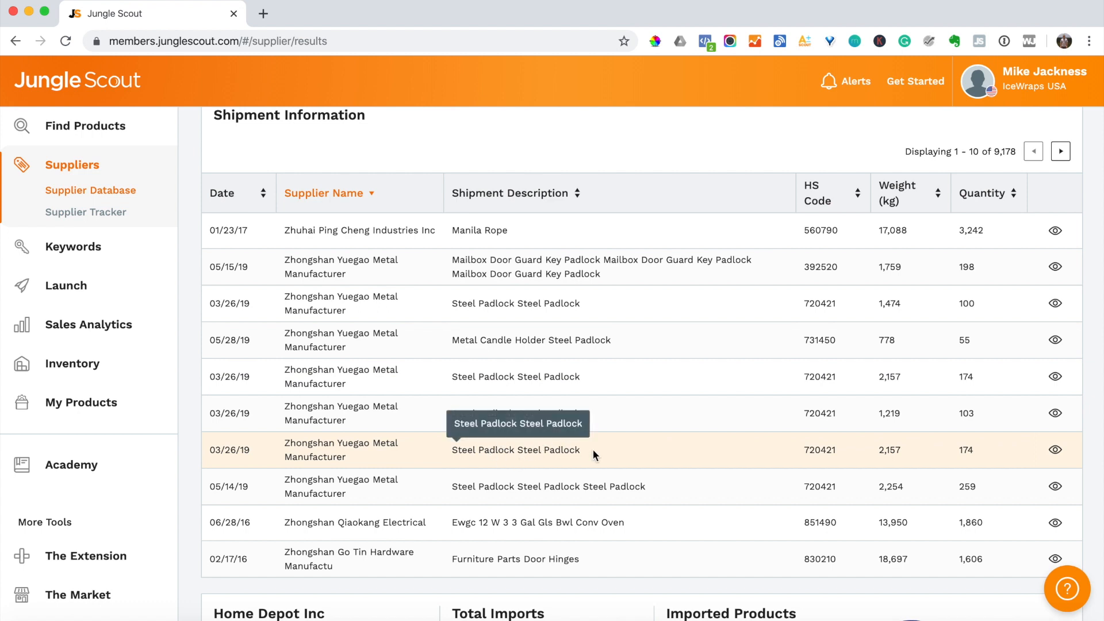
left_click_drag(343, 455, 278, 443)
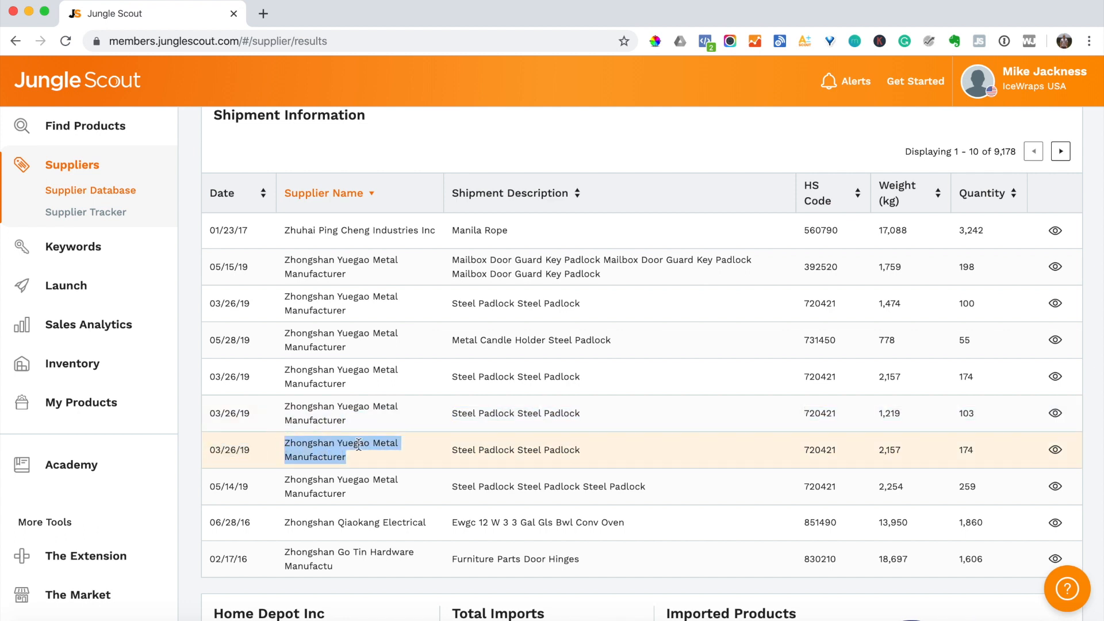
scroll(432, 453, "up", 10)
- Browse the Taifini Copper And Conductor Inc profile, then return to the Supplier Database search page
scroll(432, 458, "up", 3)
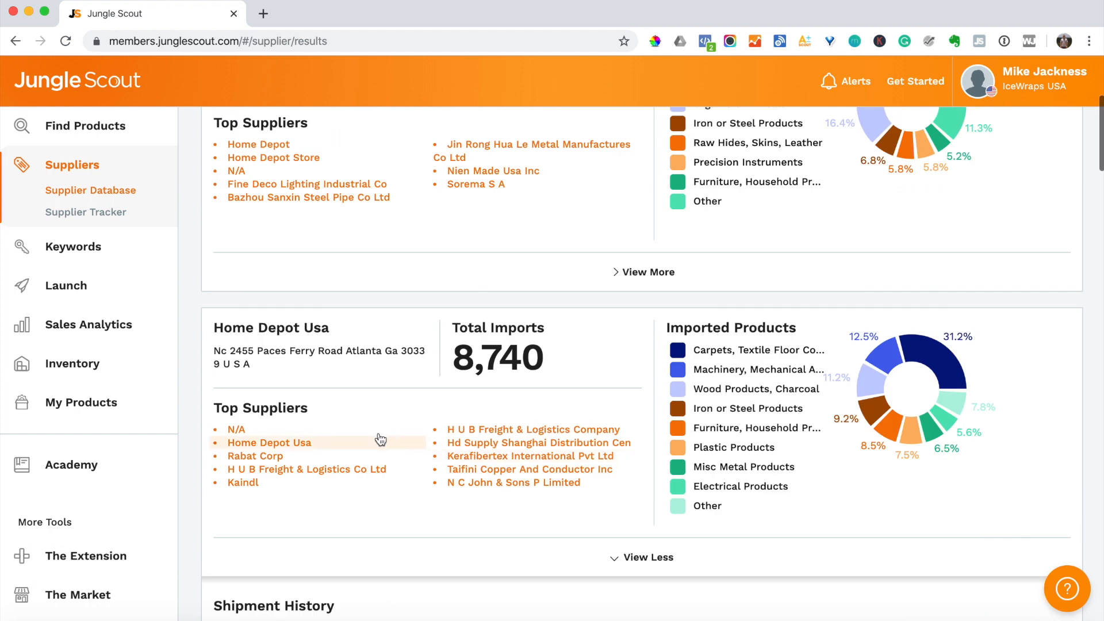
left_click(469, 471)
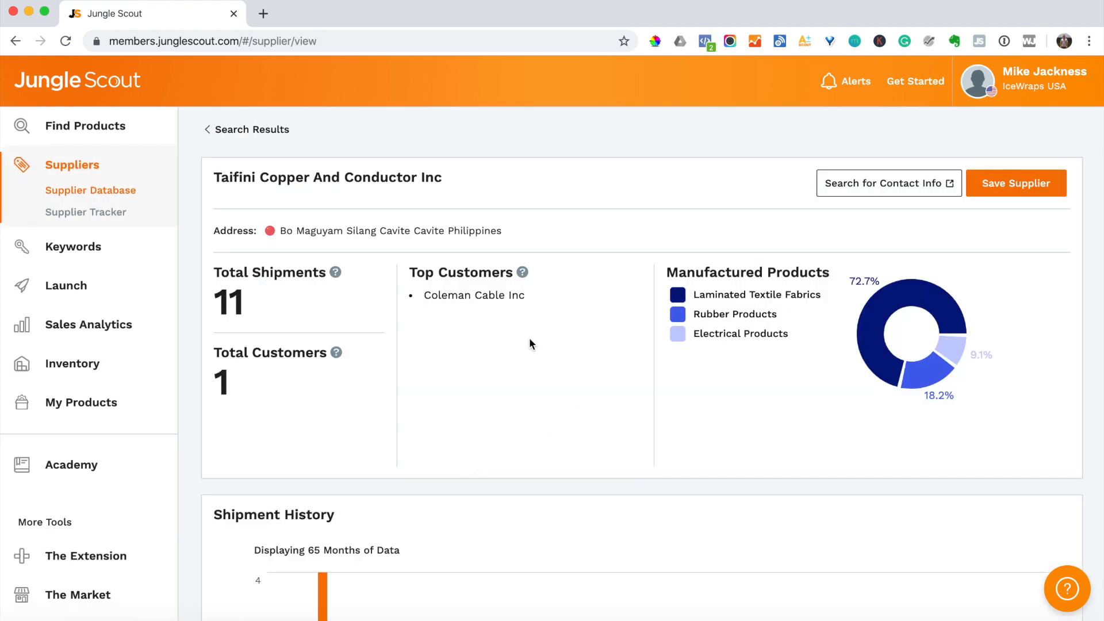
scroll(595, 378, "down", 8)
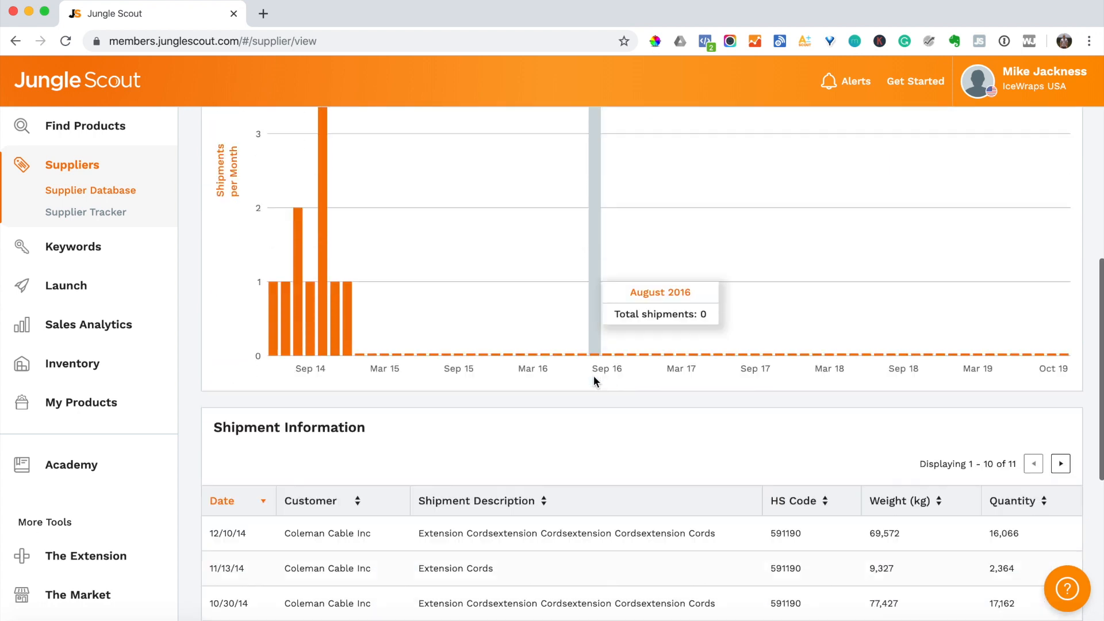
scroll(593, 379, "down", 6)
scroll(594, 379, "up", 14)
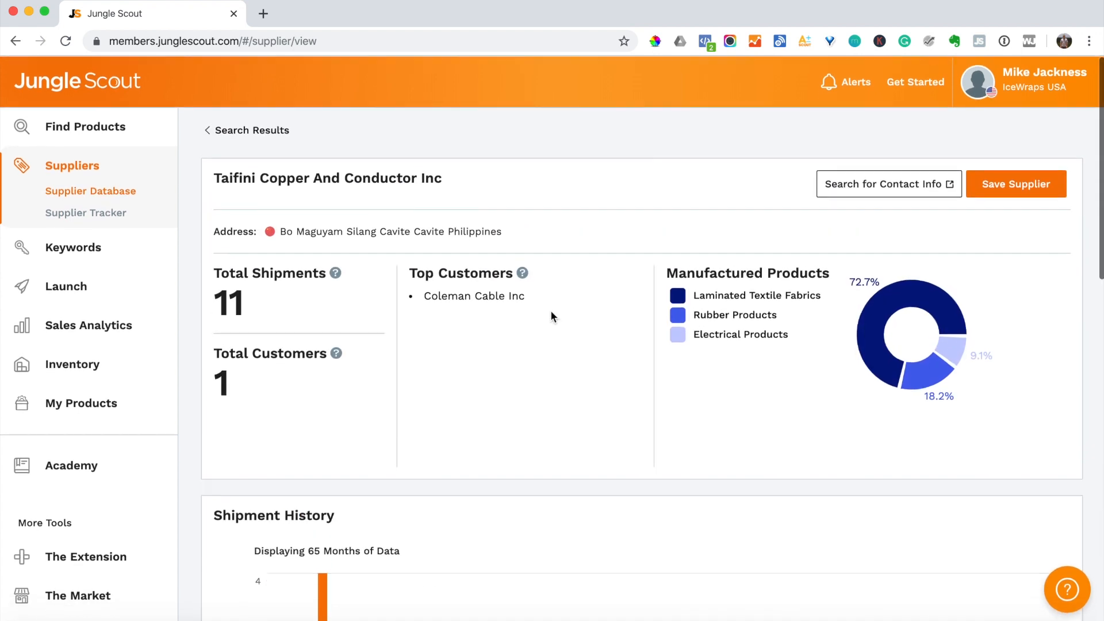
left_click(120, 195)
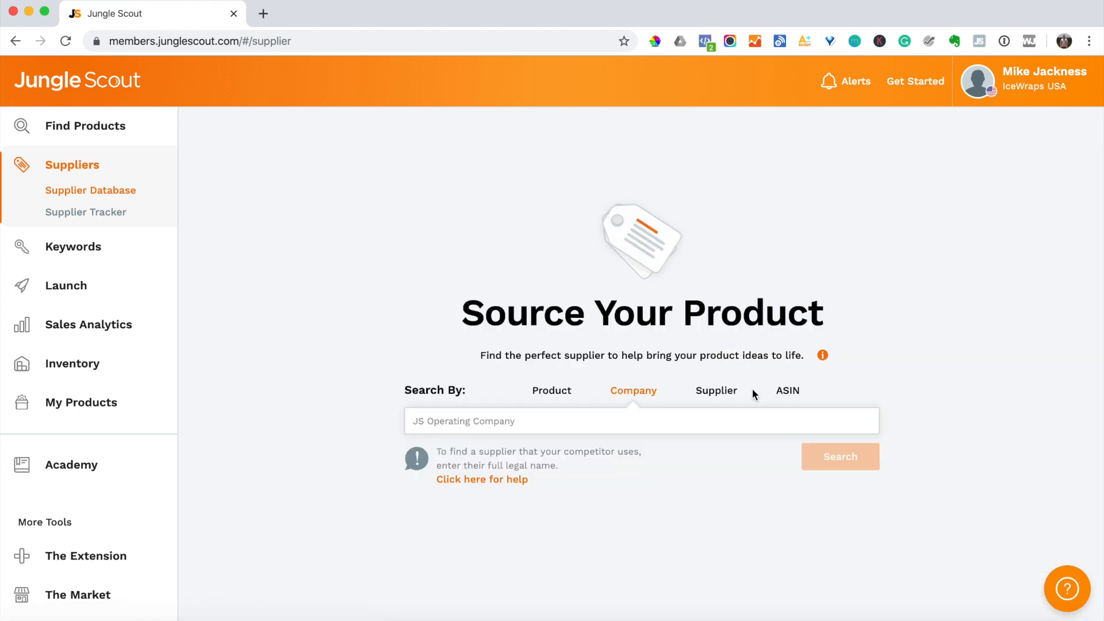
- Run a company search for 'home deport' and review the Home Deport (4) and The Home Deport (20) results
left_click(720, 394)
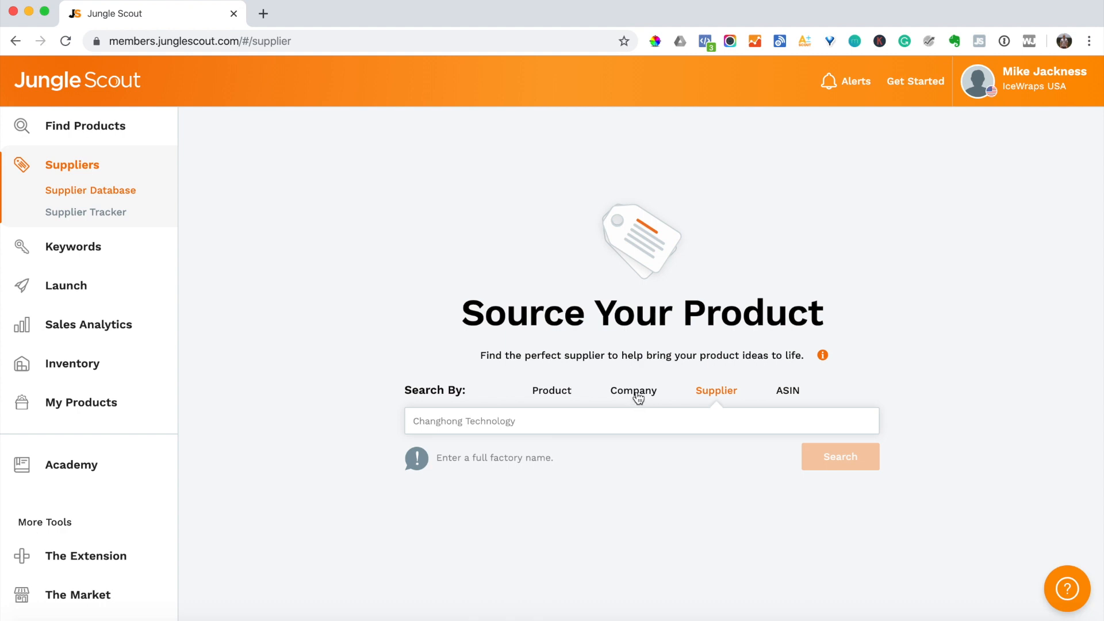
left_click(638, 394)
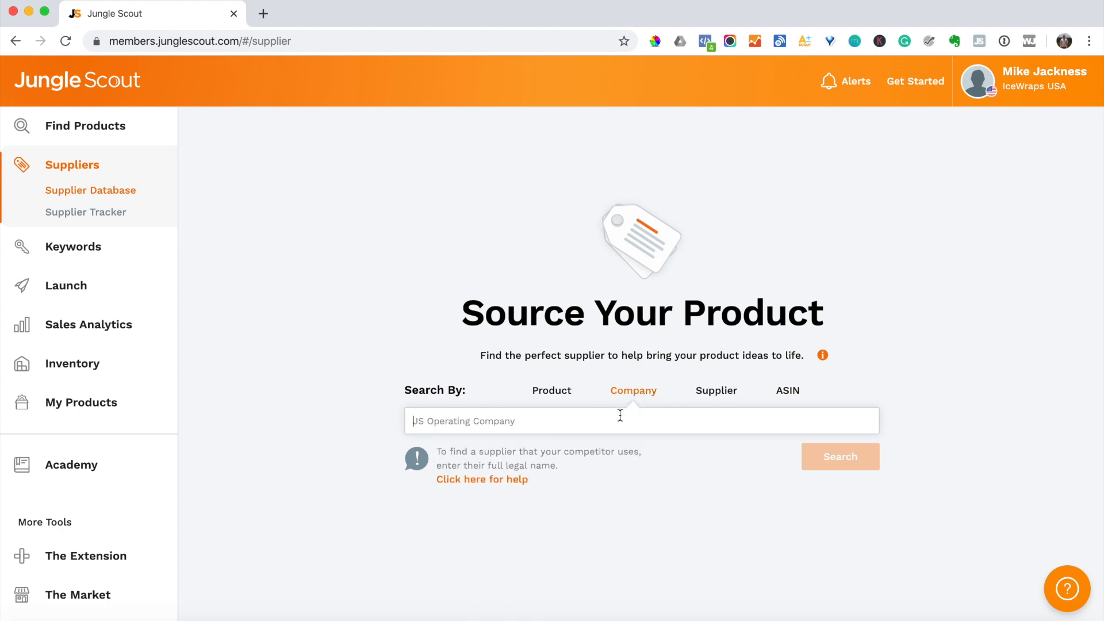
left_click(620, 415)
type("home de")
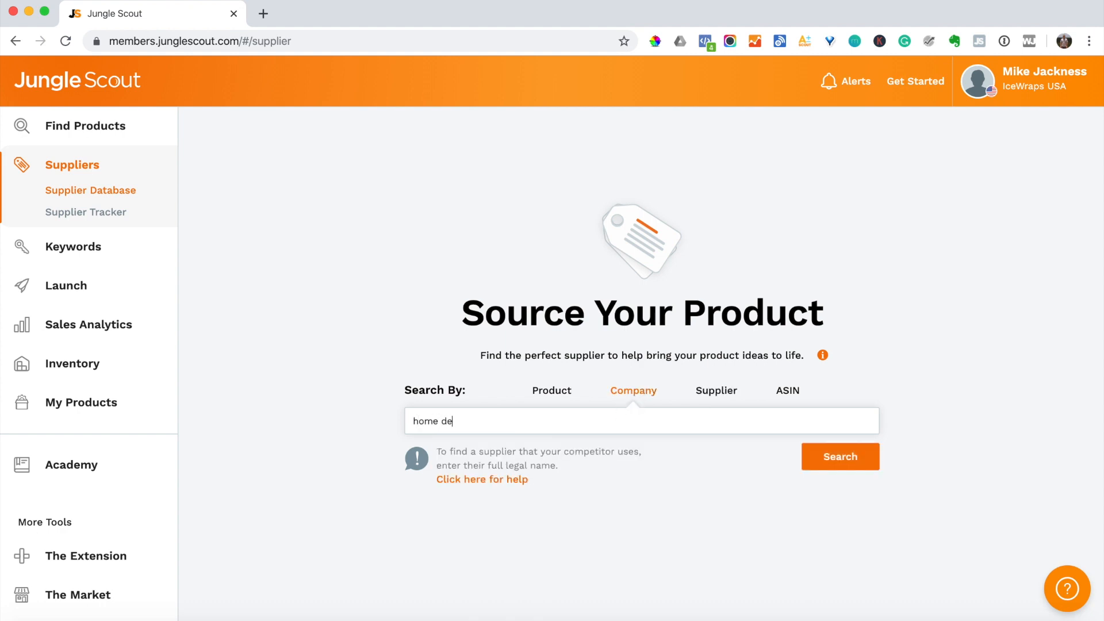
type("port")
key("Return")
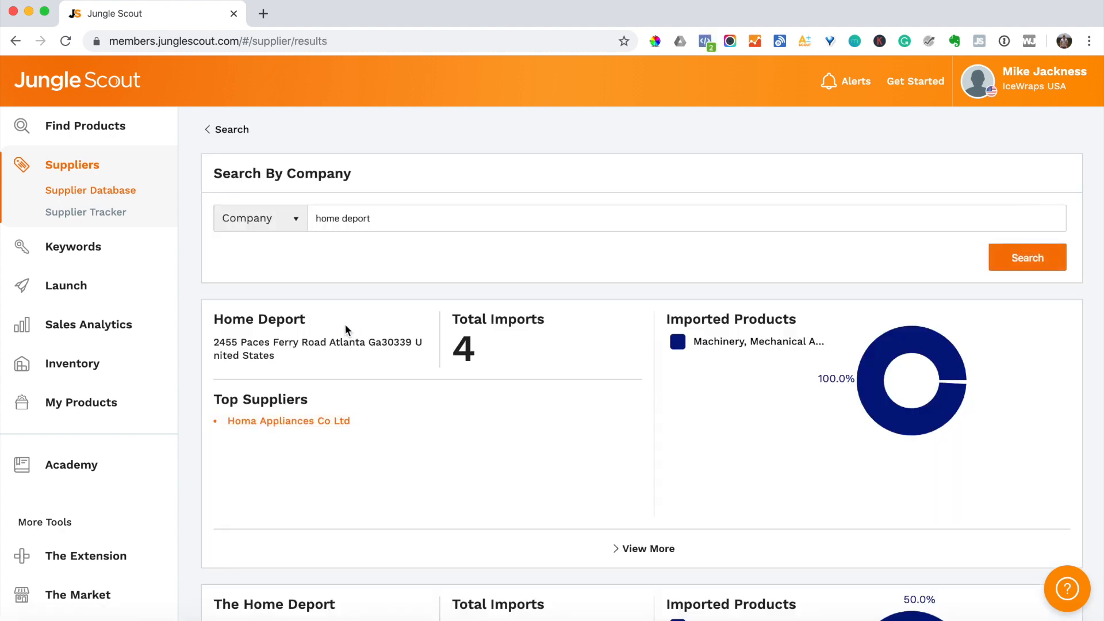
scroll(383, 331, "down", 3)
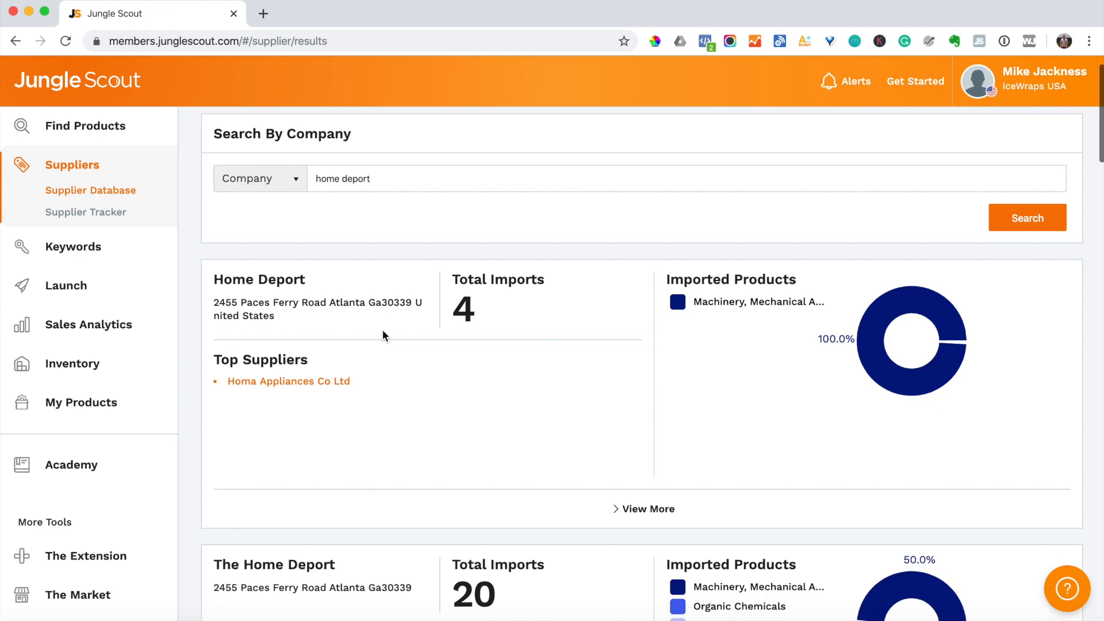
scroll(381, 330, "down", 3)
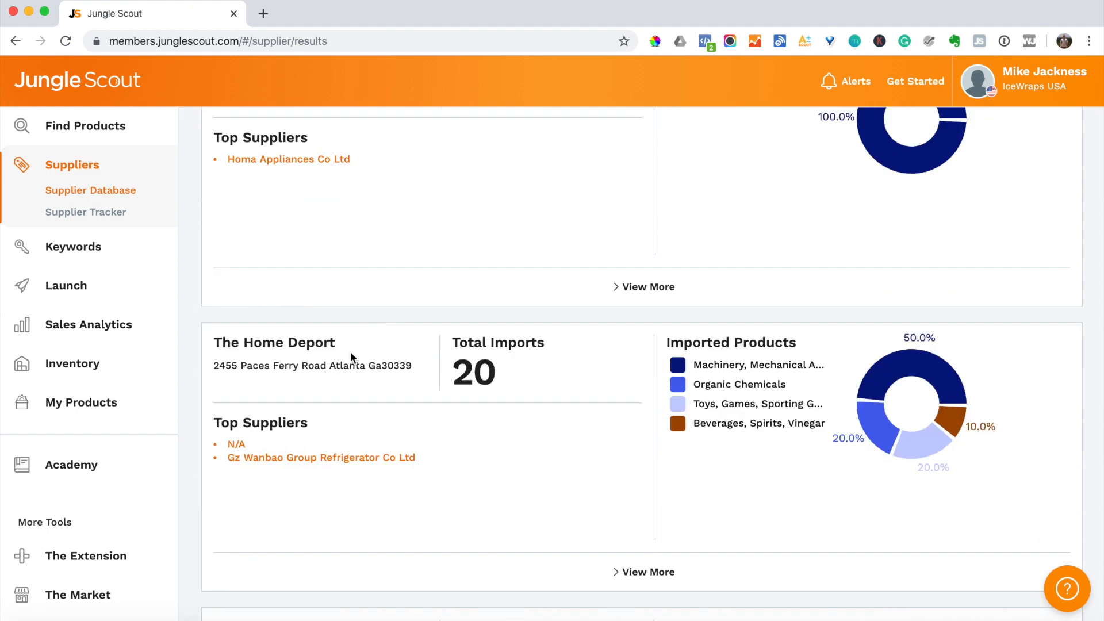
scroll(351, 357, "up", 5)
left_click(371, 226)
- Correct the company search to 'home depot' and rerun it
type("t")
key("Return")
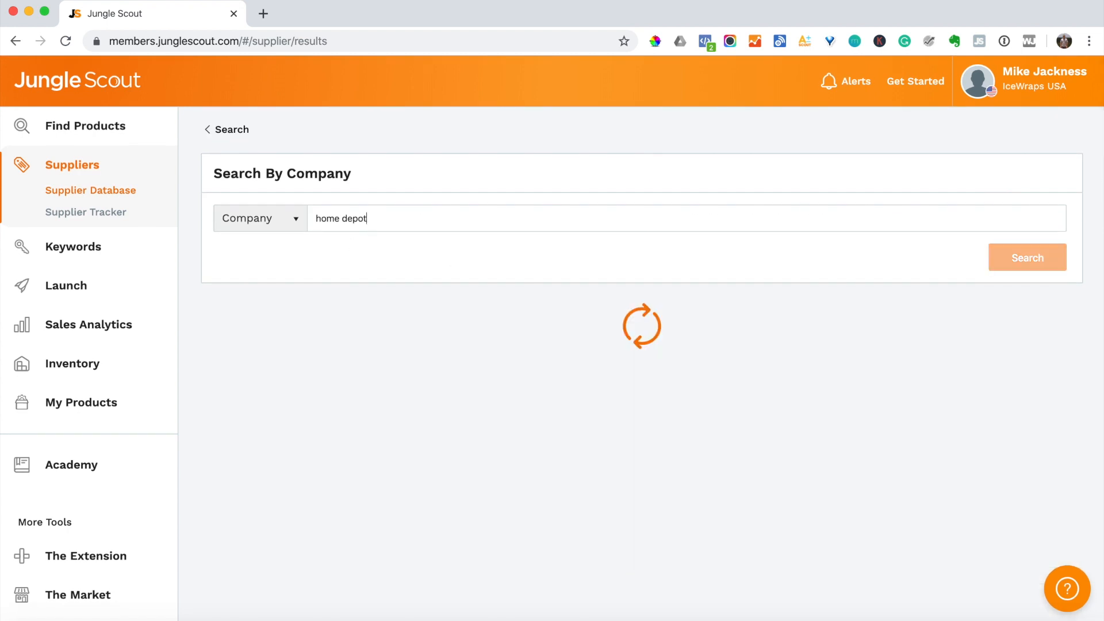
scroll(377, 393, "down", 5)
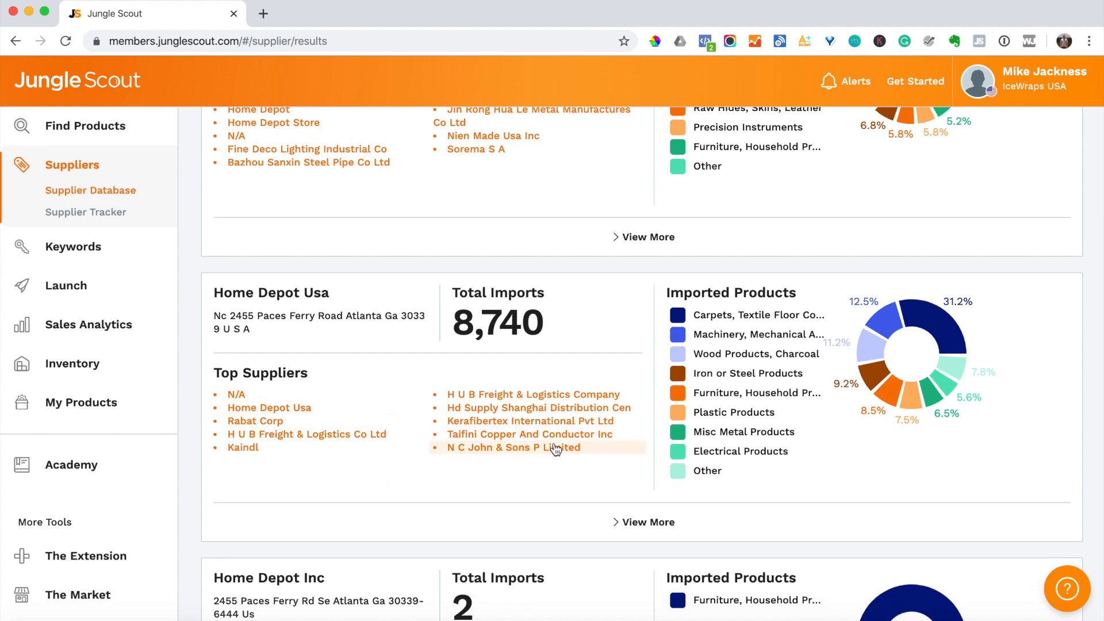
- Open the N C John & Sons P Limited profile, select its name, and return to the search page
left_click_drag(580, 452, 449, 455)
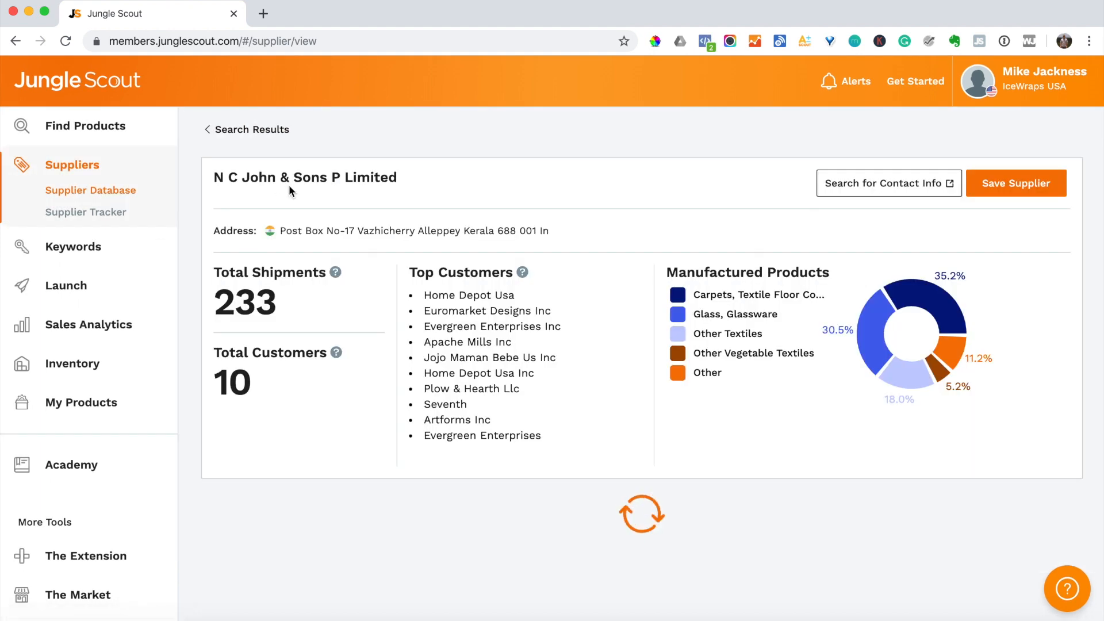
triple_click(289, 183)
key("ctrl+c")
left_click(124, 190)
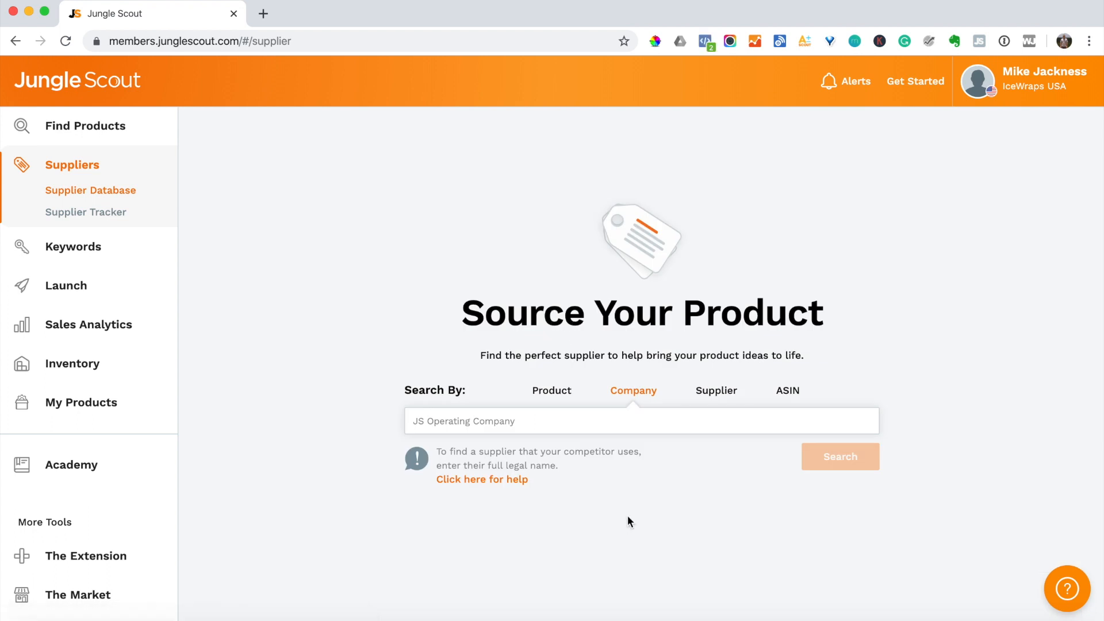
- Run a supplier-name search for the pasted name N C John & Sons P Limited
left_click(700, 399)
key("ctrl+v")
key("Return")
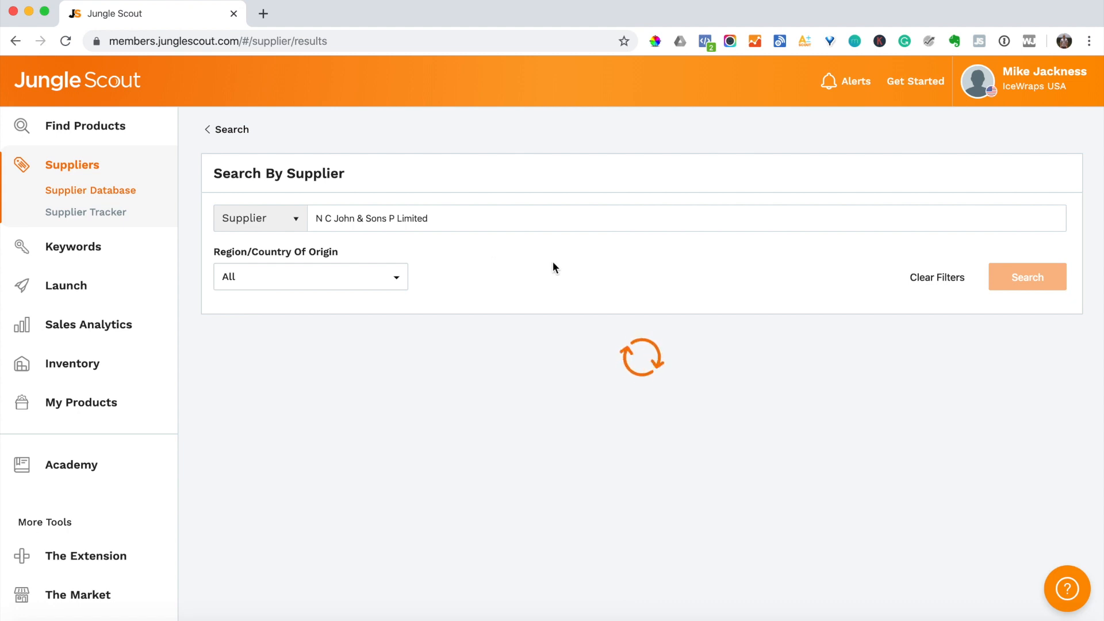
scroll(553, 264, "down", 5)
scroll(553, 261, "down", 8)
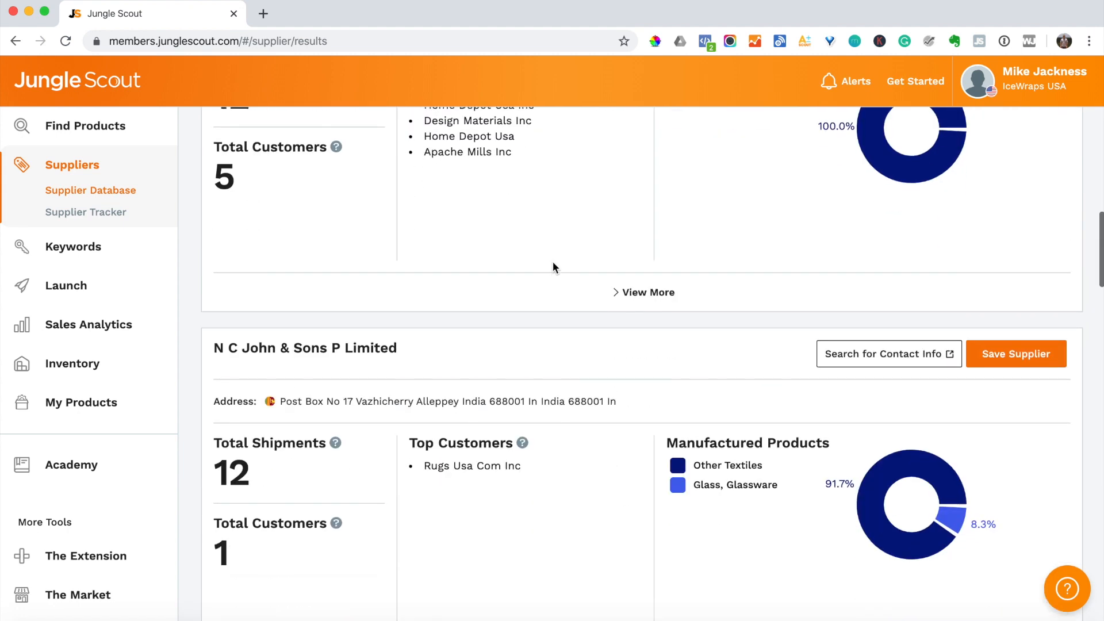
scroll(553, 261, "up", 12)
scroll(553, 261, "up", 10)
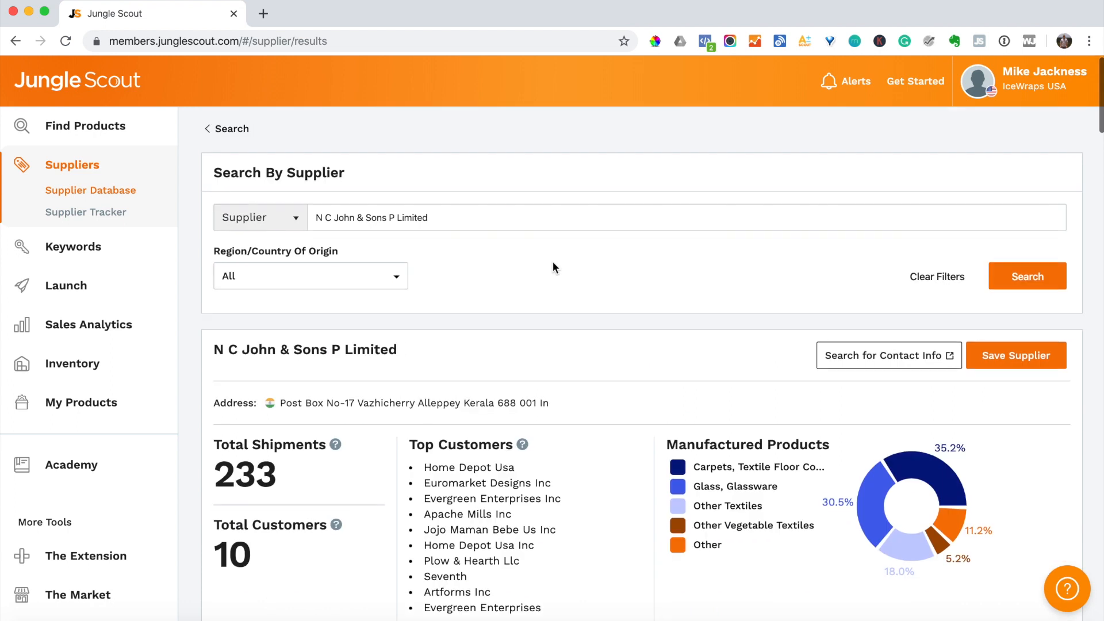
scroll(553, 261, "down", 5)
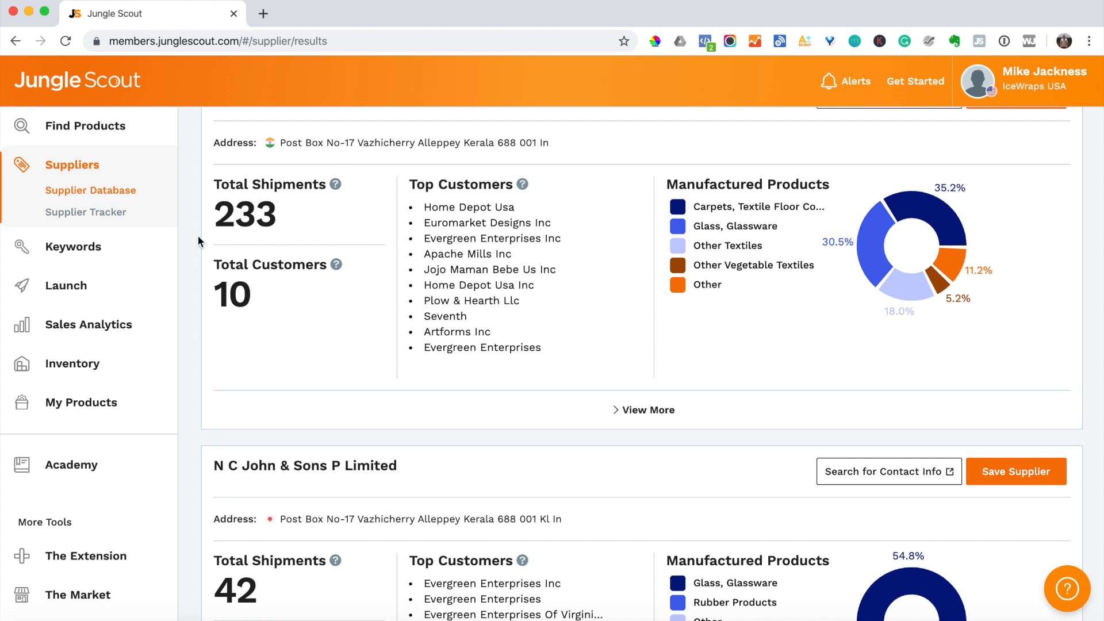
- Expand the 233-shipment result's shipment history and details
left_click(636, 416)
scroll(587, 378, "down", 10)
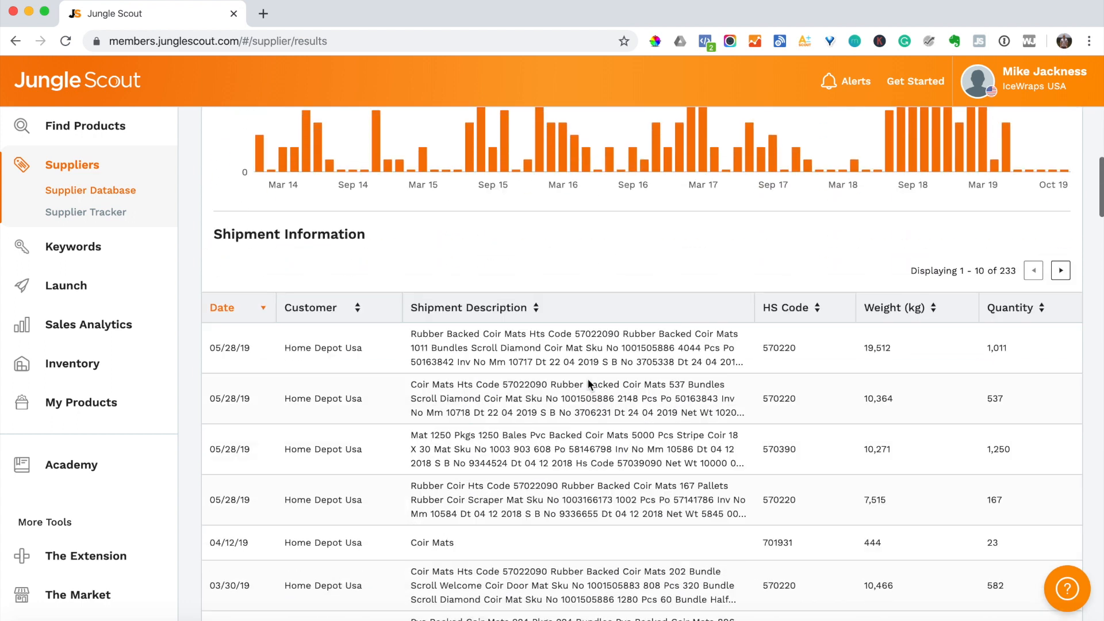
scroll(587, 379, "up", 2)
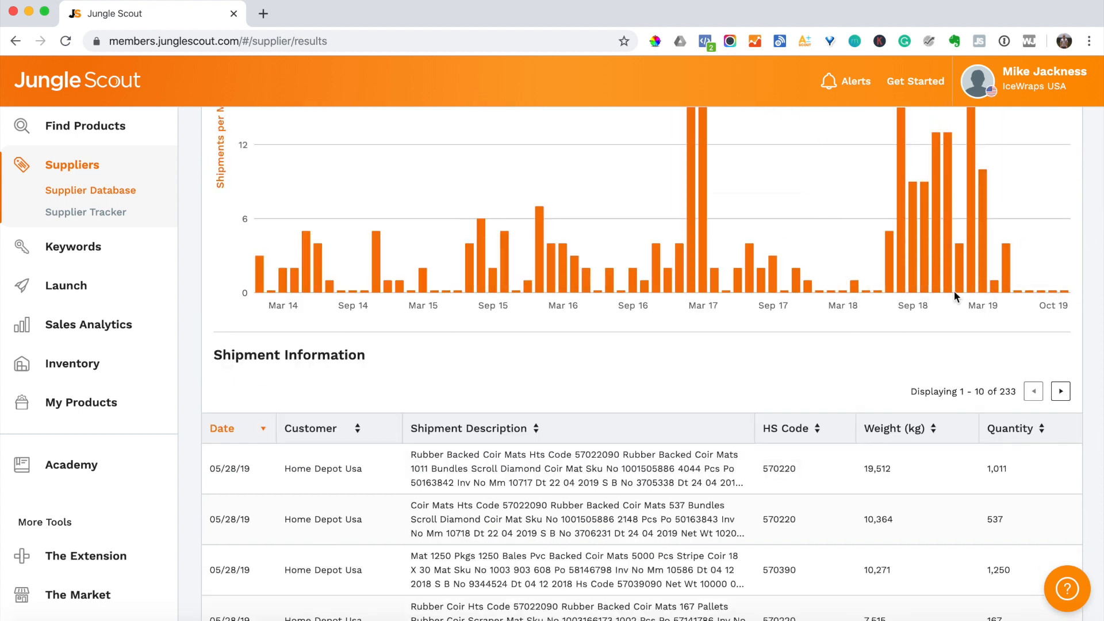
scroll(667, 416, "up", 10)
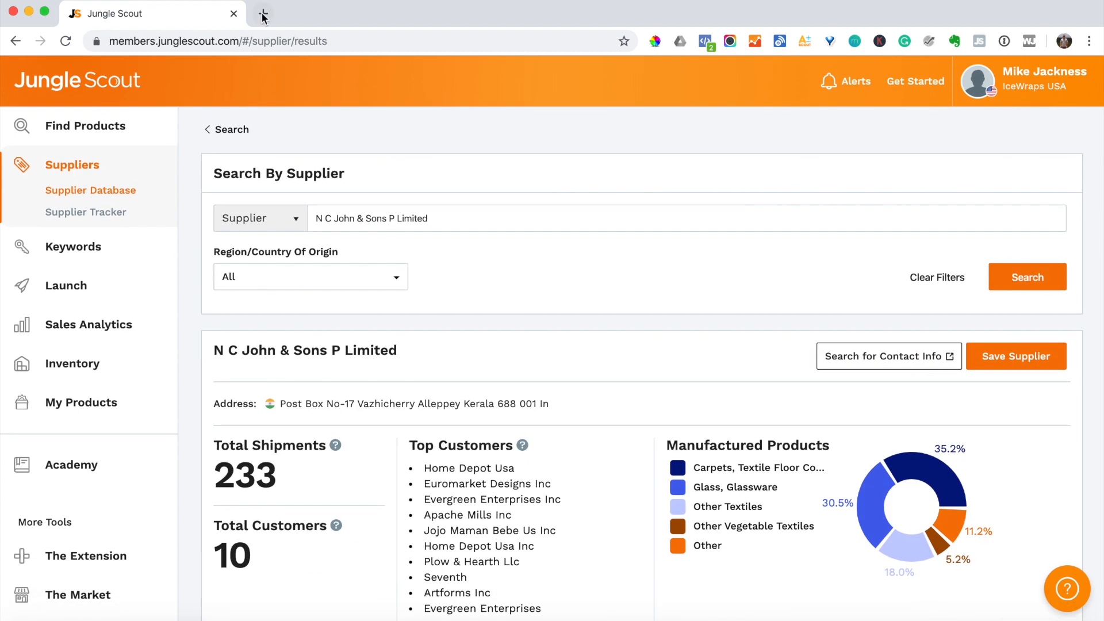
- Load amazon.com in a new tab and search for 'iphone case'
left_click(263, 14)
type("a")
key("Return")
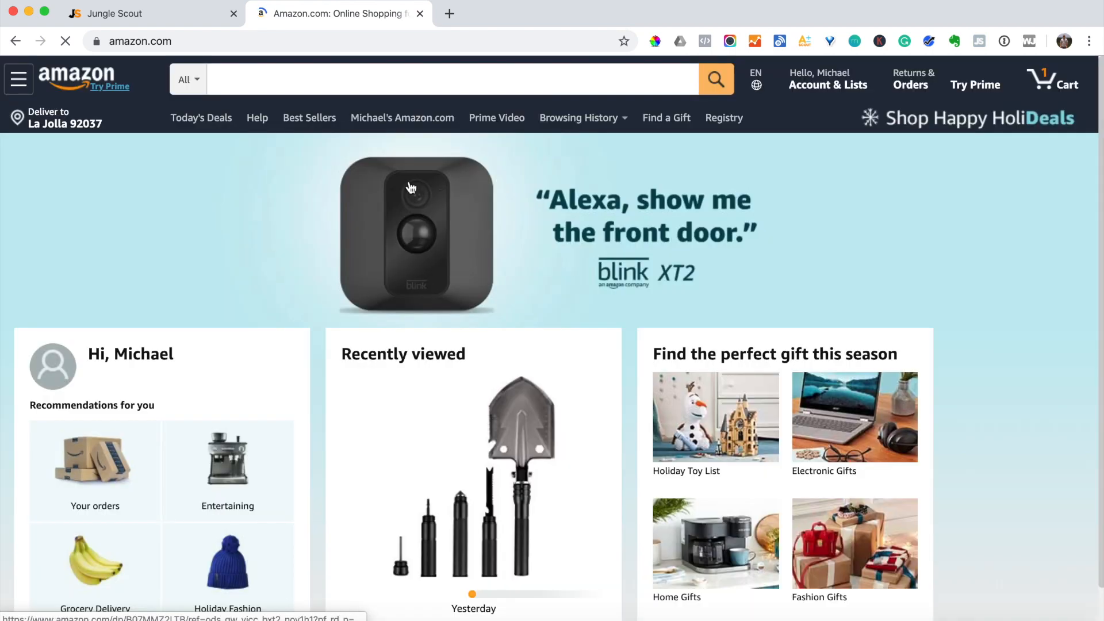
left_click(413, 78)
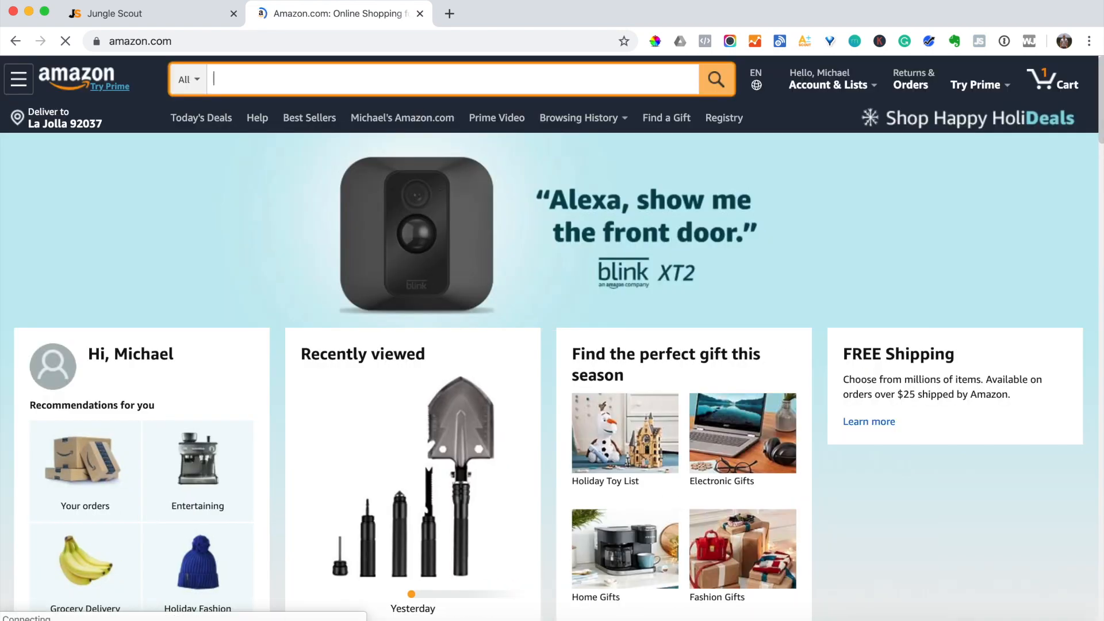
type("iphone ")
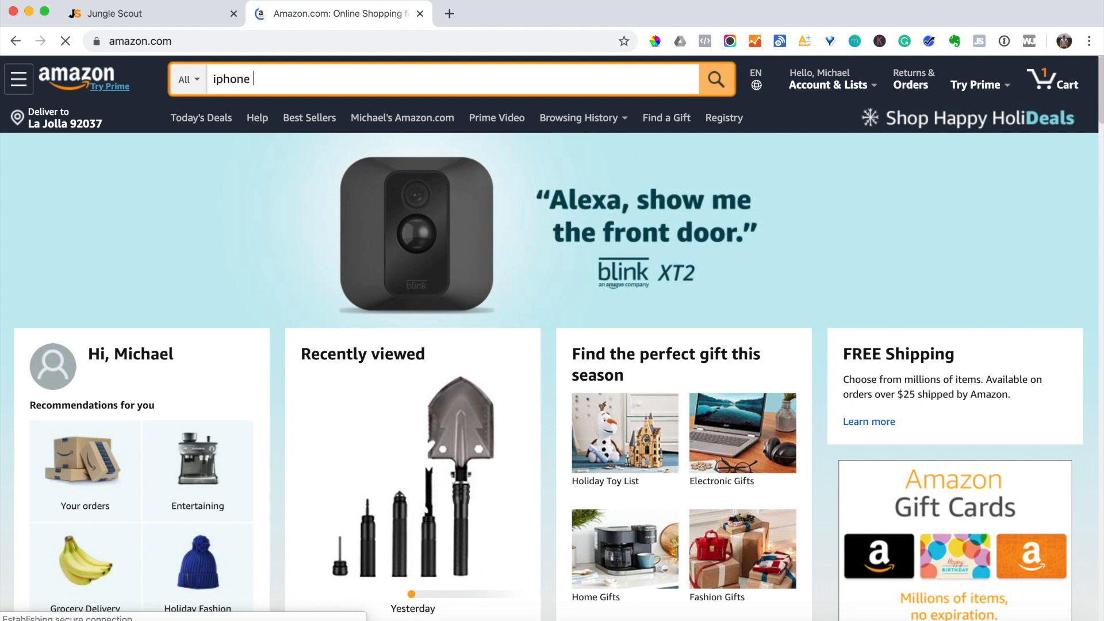
type("case")
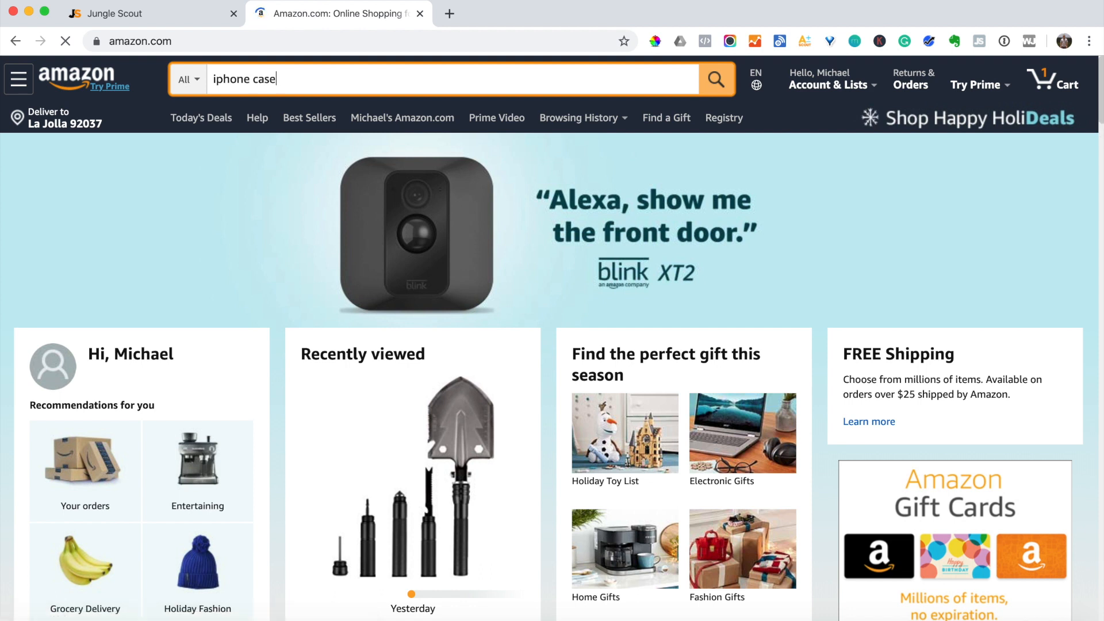
key("Return")
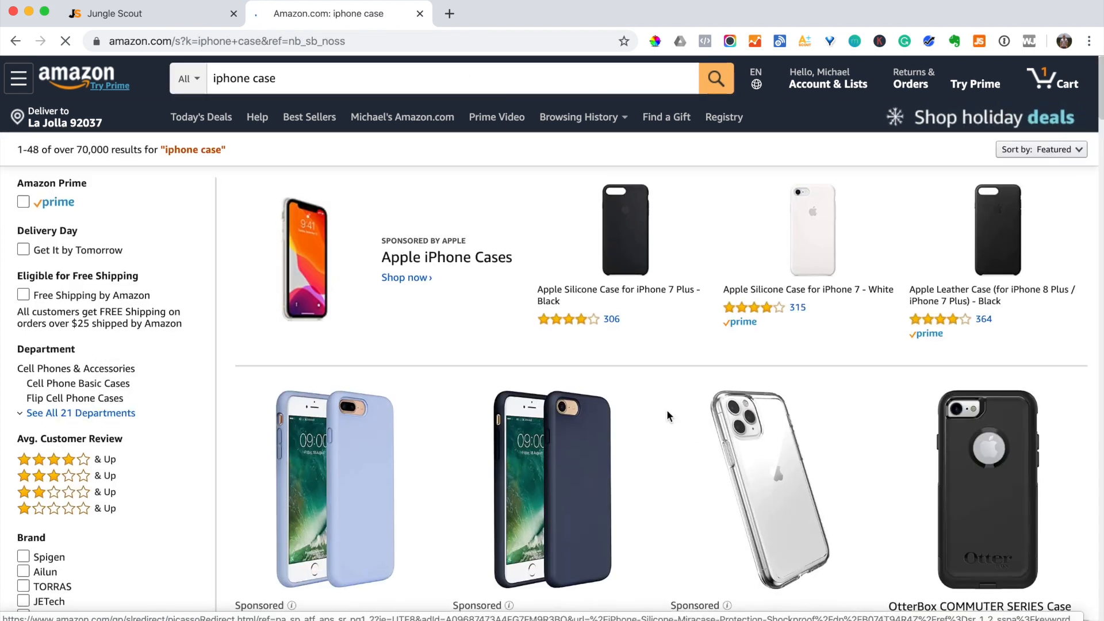
- Find ASIN B01K6PAZ1M on the OtterBox Commuter case page, then return to Jungle Scout
scroll(667, 411, "down", 5)
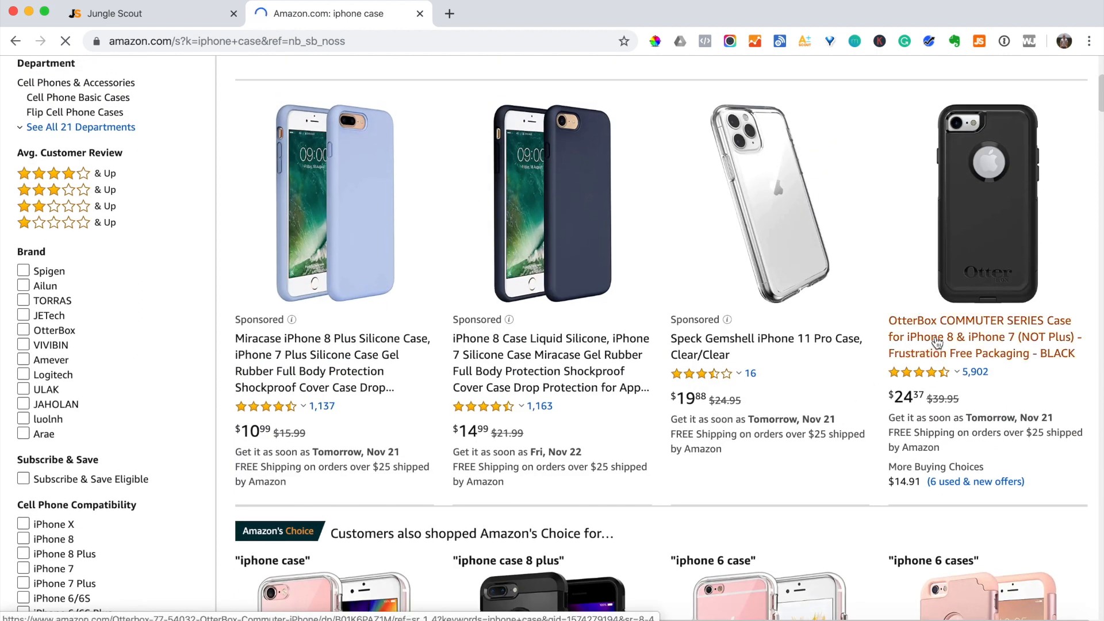
left_click(937, 343)
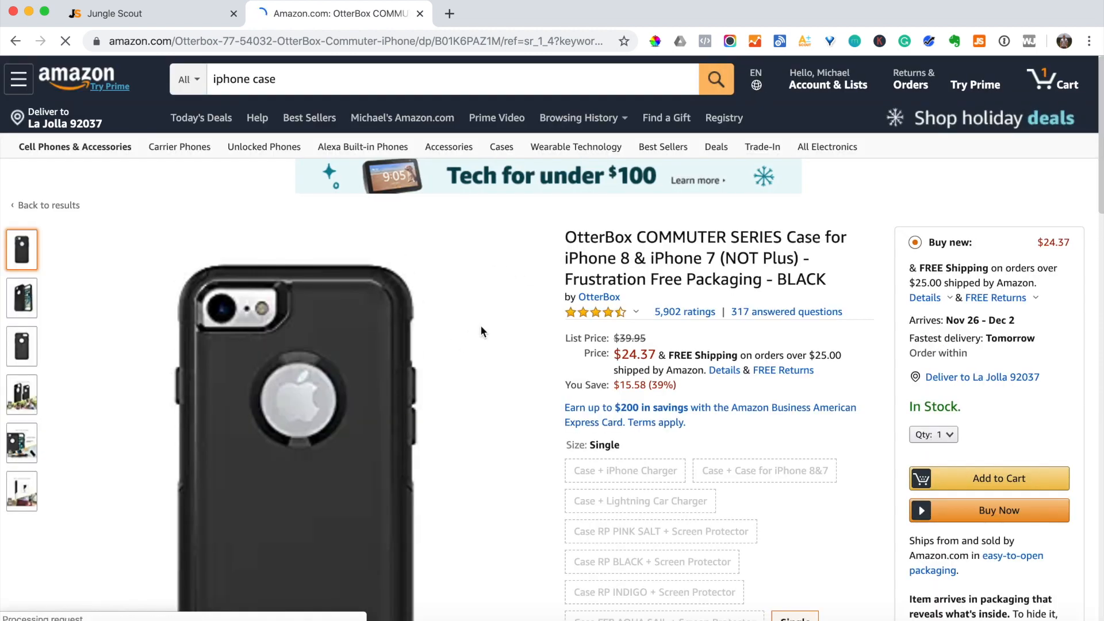
scroll(481, 326, "down", 8)
scroll(481, 326, "down", 20)
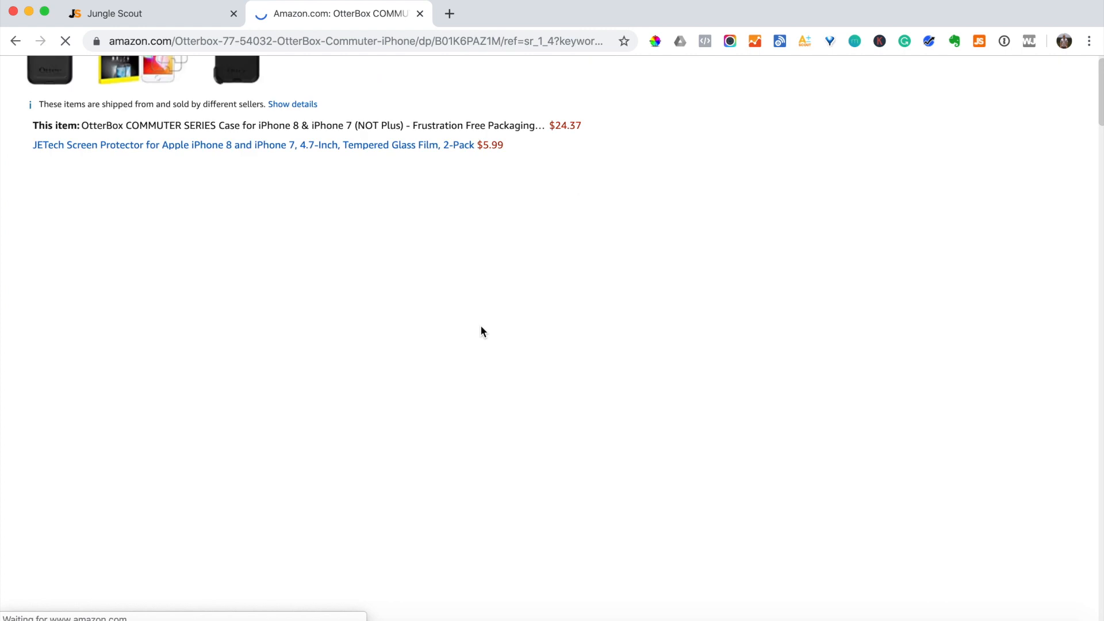
scroll(402, 355, "down", 15)
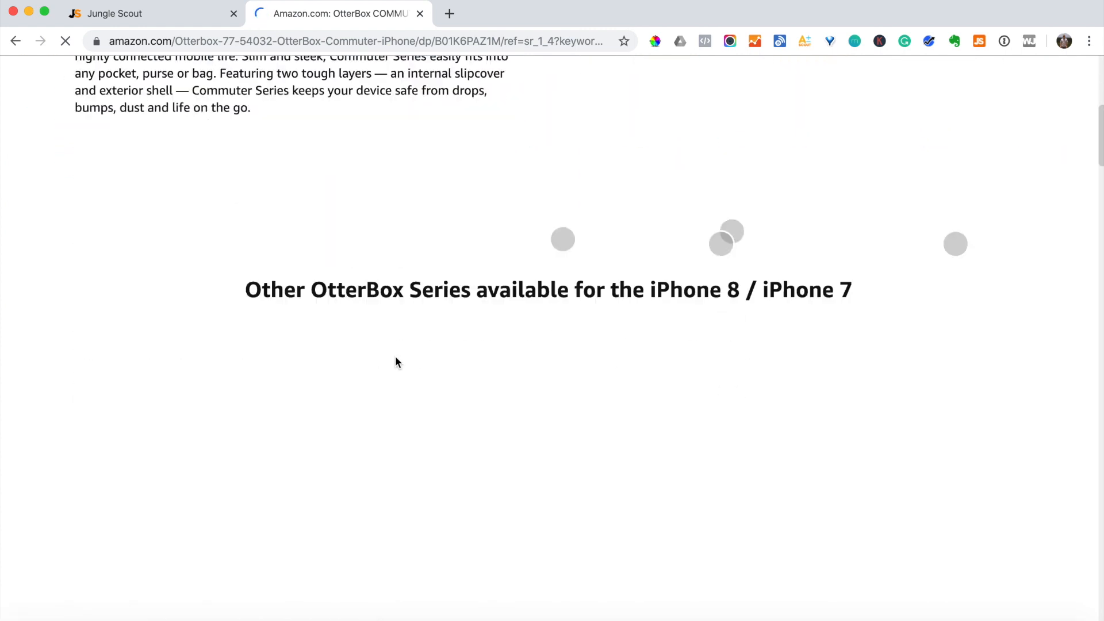
scroll(395, 356, "down", 12)
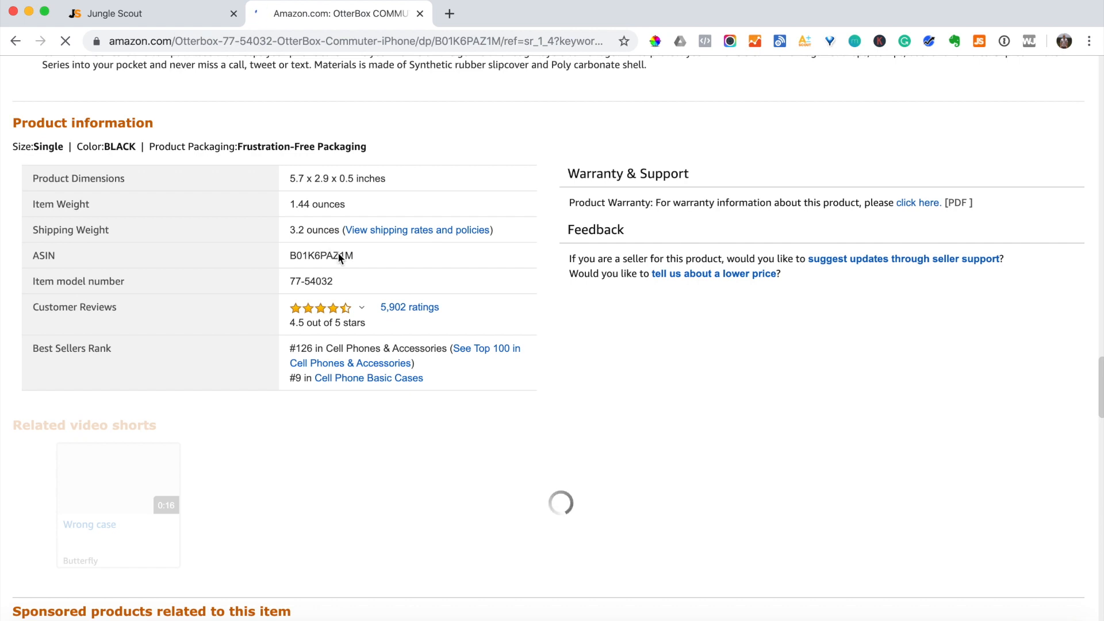
left_click(118, 13)
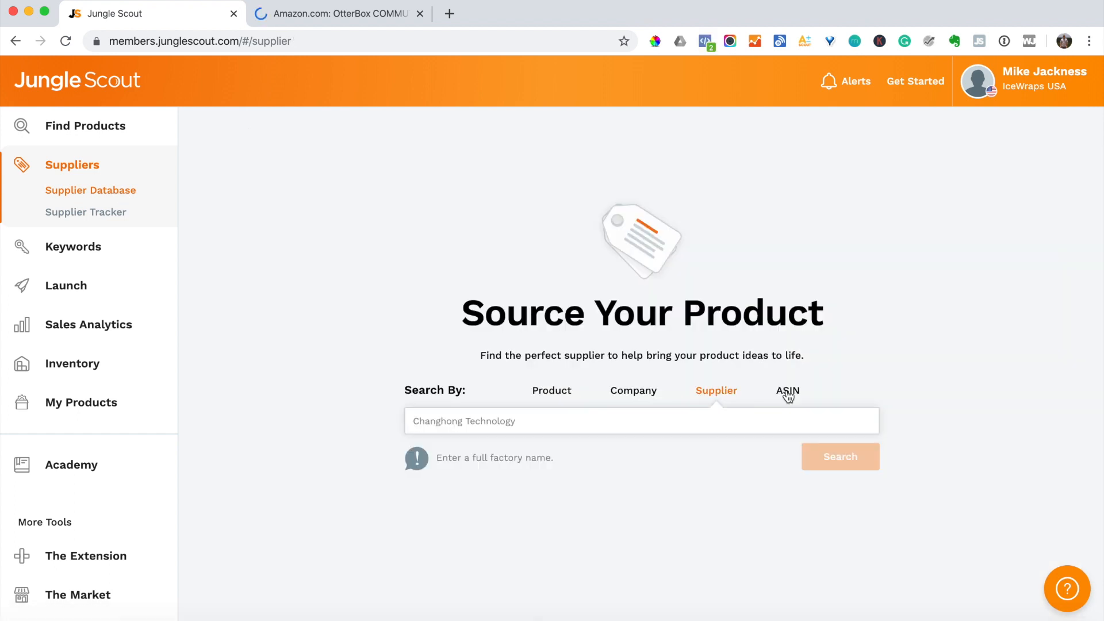
- Search the Supplier Database by ASIN B01K6PAZ1M
left_click(787, 391)
type("B01K6PAZ1M")
left_click(831, 458)
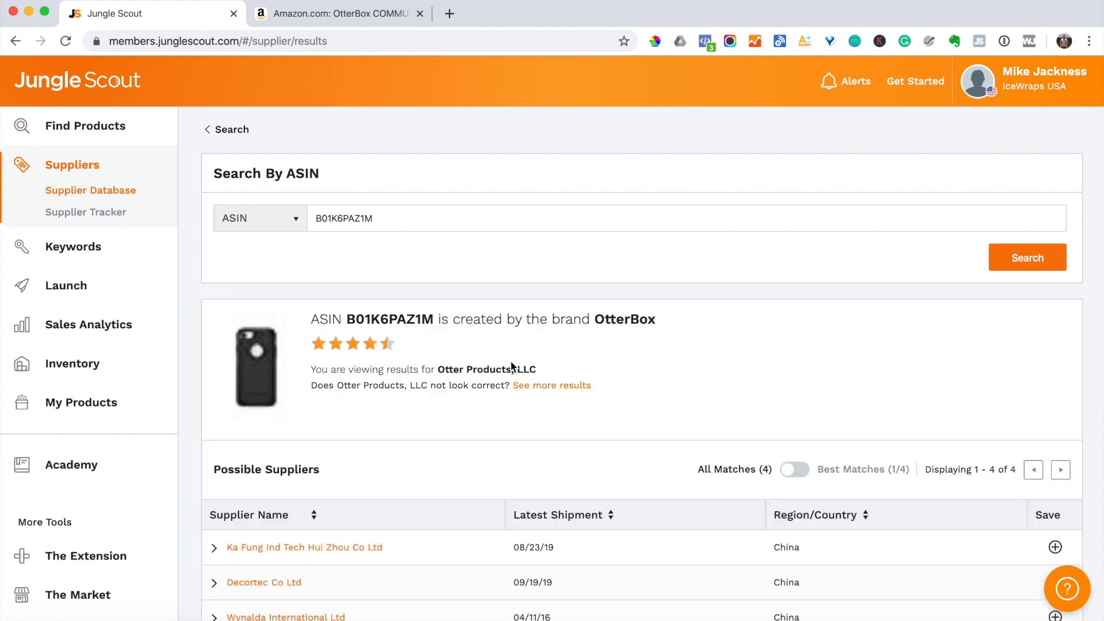
scroll(590, 363, "down", 3)
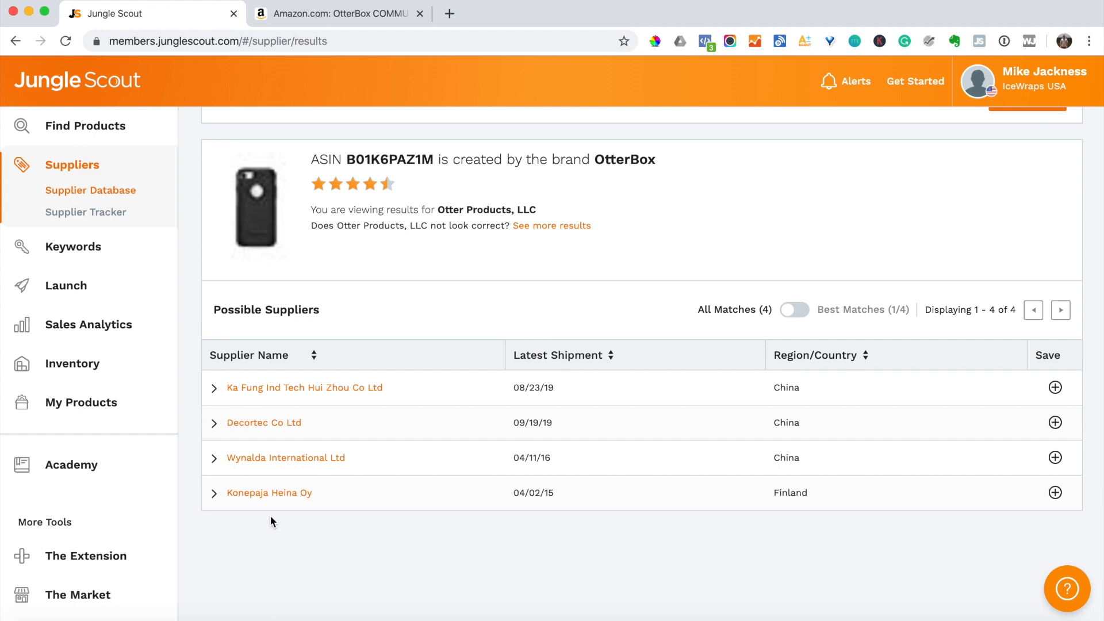
- Open the Ka Fung Ind Tech Hui Zhou Co Ltd profile from Possible Suppliers and review it
left_click(342, 391)
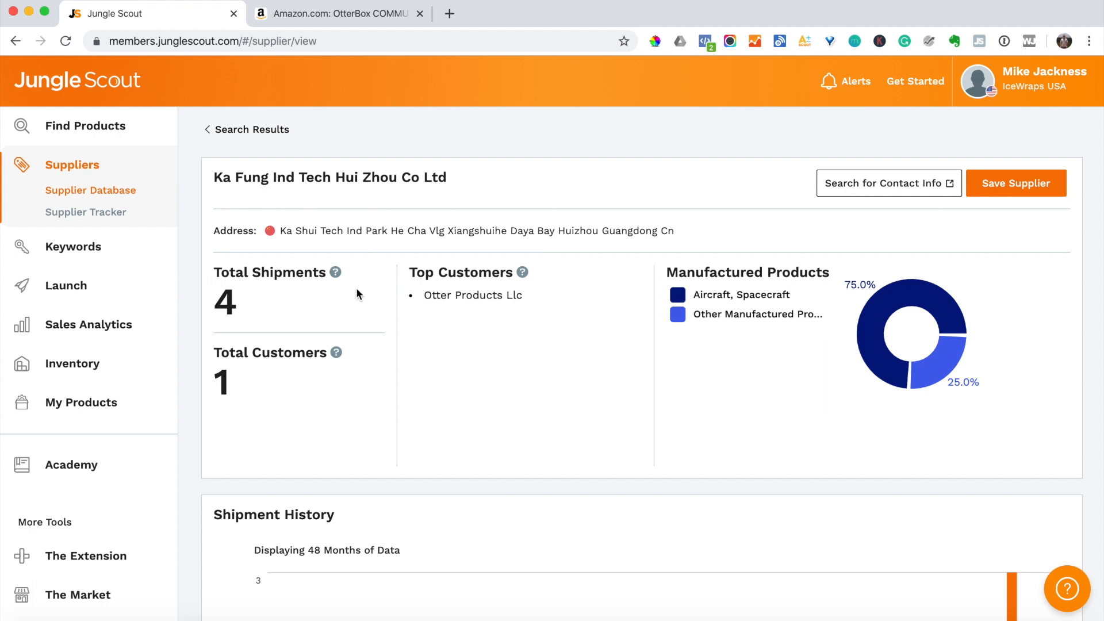
scroll(503, 316, "down", 10)
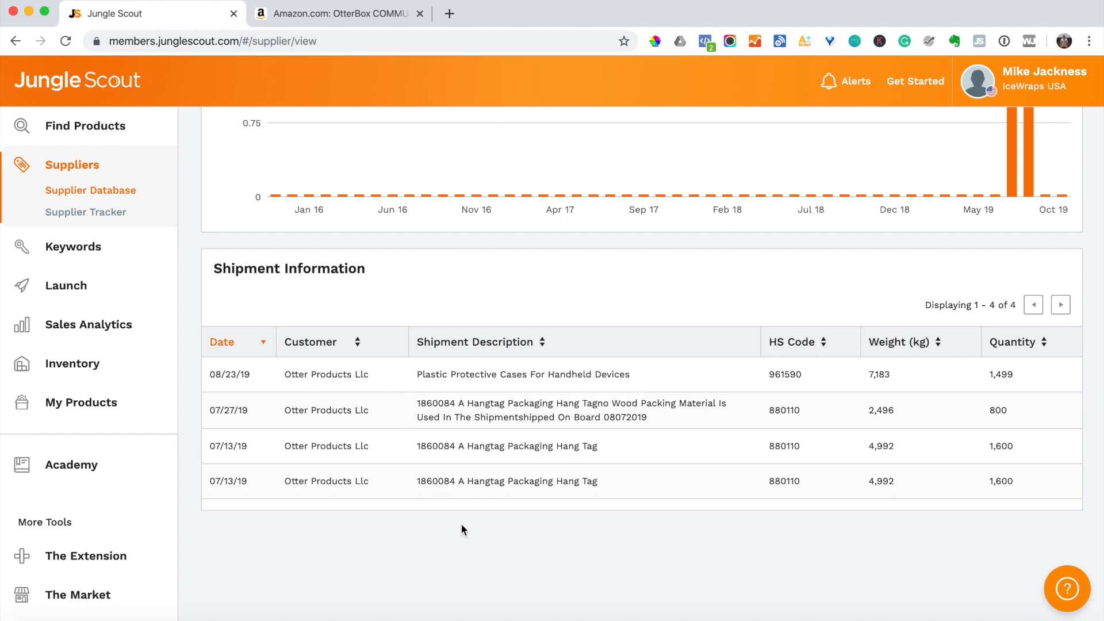
scroll(644, 493, "up", 10)
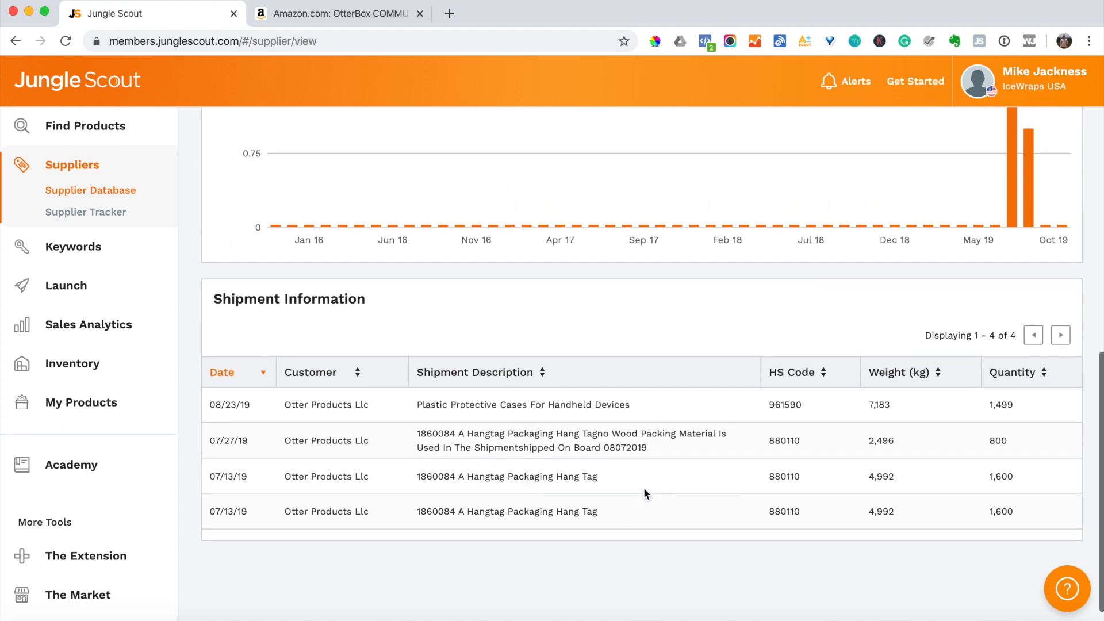
scroll(643, 488, "up", 2)
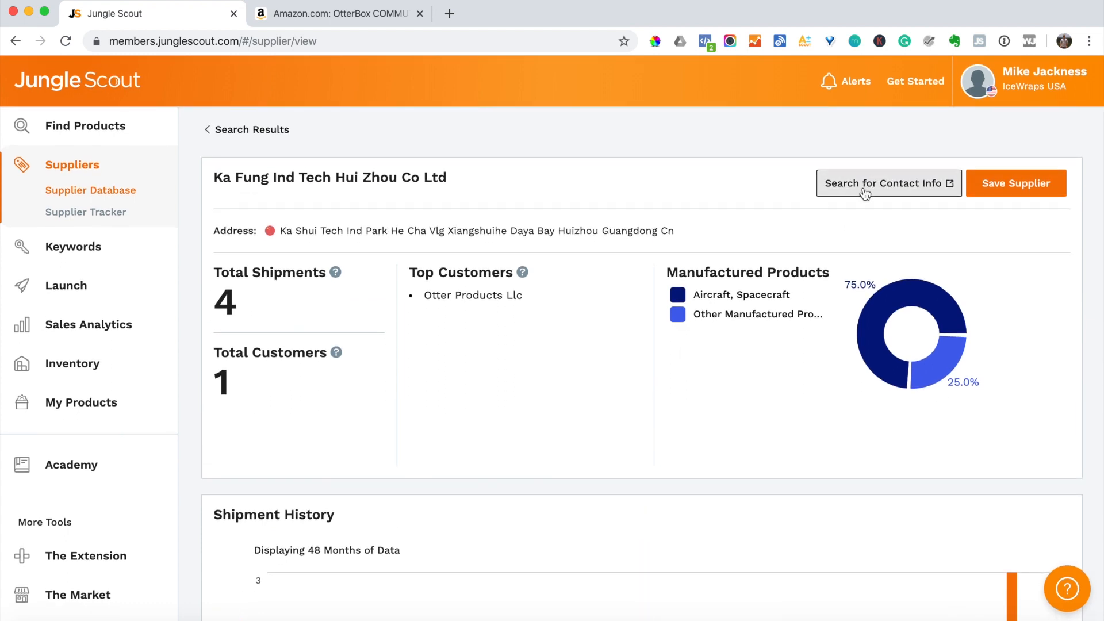
- Search Google for Ka Fung Ind Tech Hui Zhou Co Ltd contact info and open the Panjiva result
left_click(862, 188)
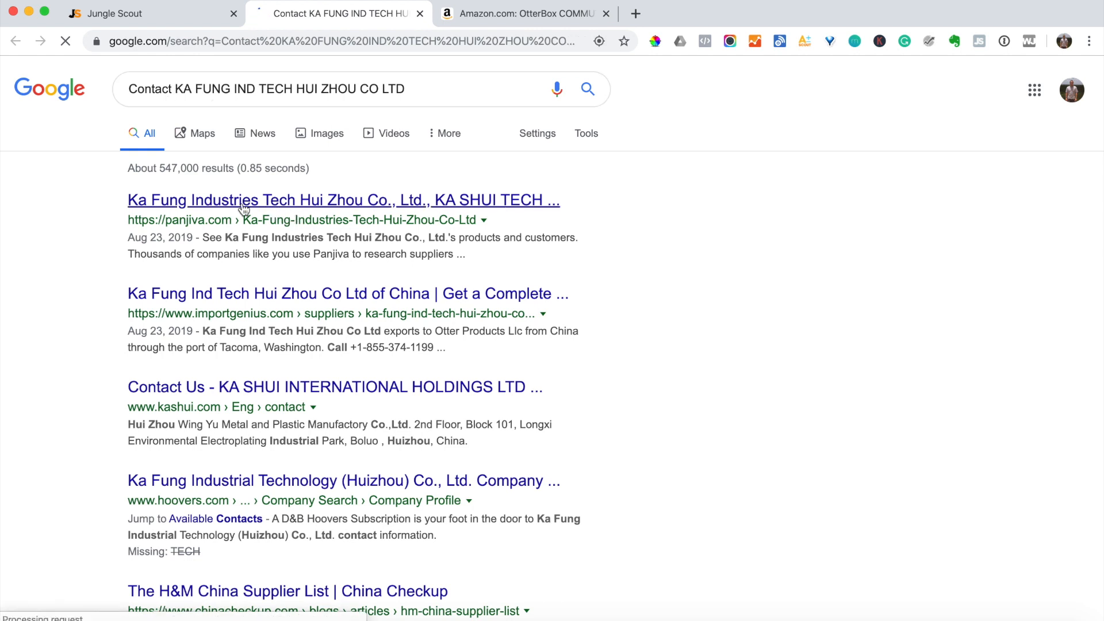
left_click(191, 206)
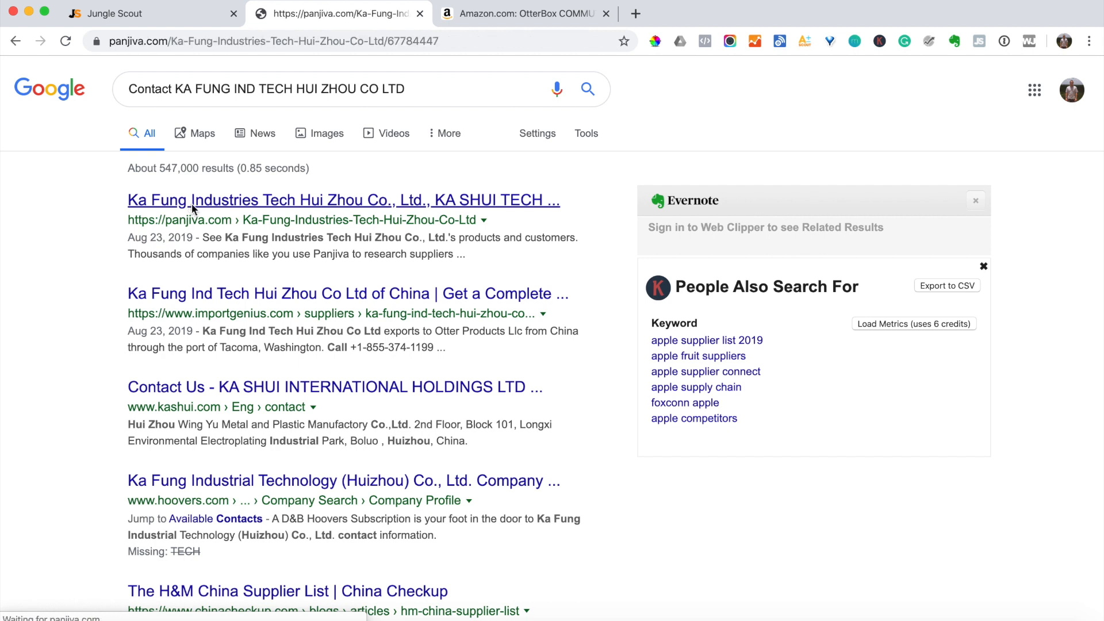